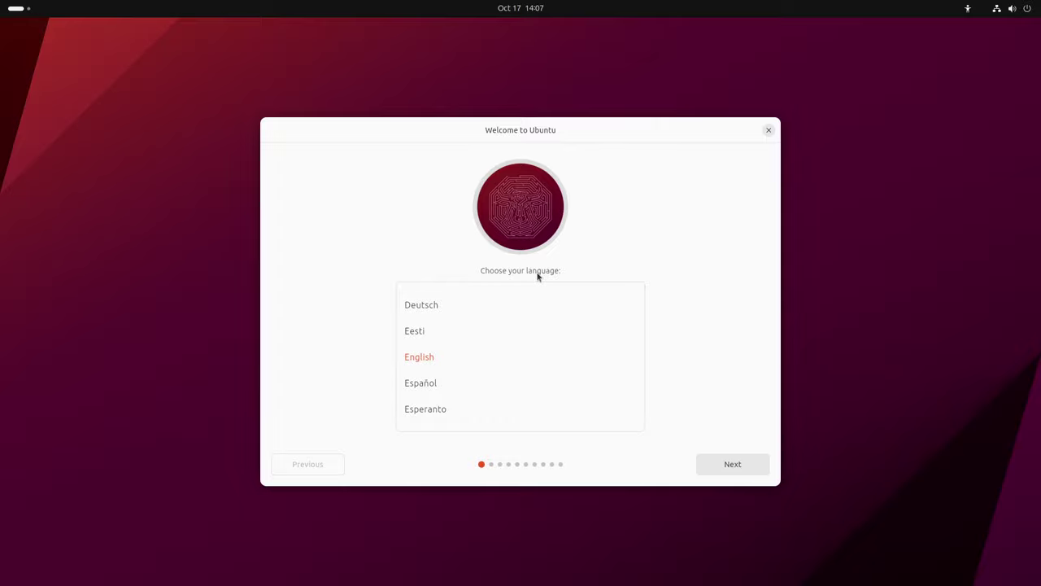
Keep English as the language and choose Install Ubuntu instead of trying it
{"action": "left_click", "coordinate": [729, 470]}
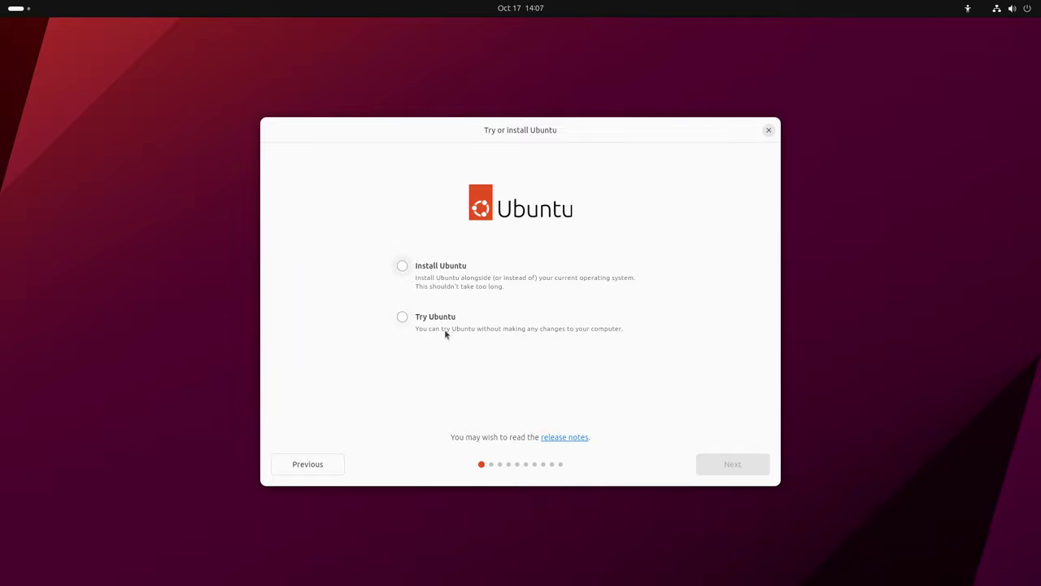
{"action": "left_click", "coordinate": [436, 273]}
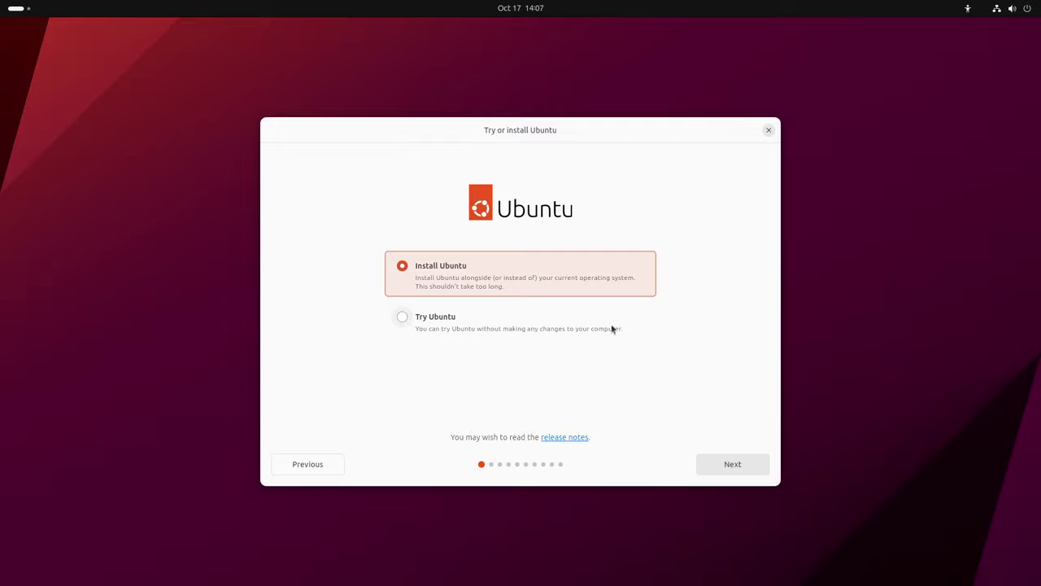
{"action": "left_click", "coordinate": [738, 468]}
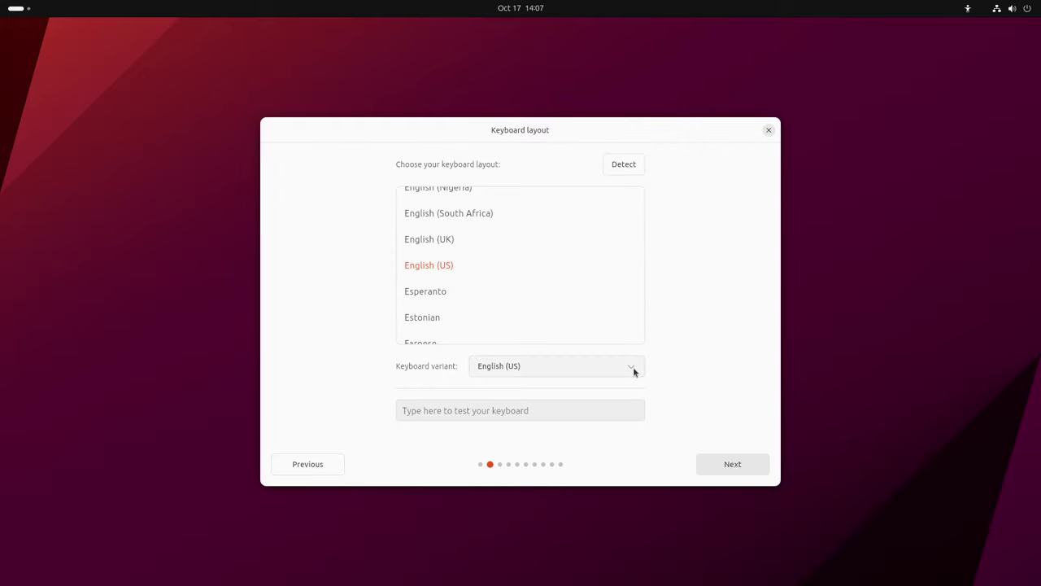
Choose the English (US, intl., with dead keys) keyboard variant and proceed
{"action": "left_click", "coordinate": [632, 366]}
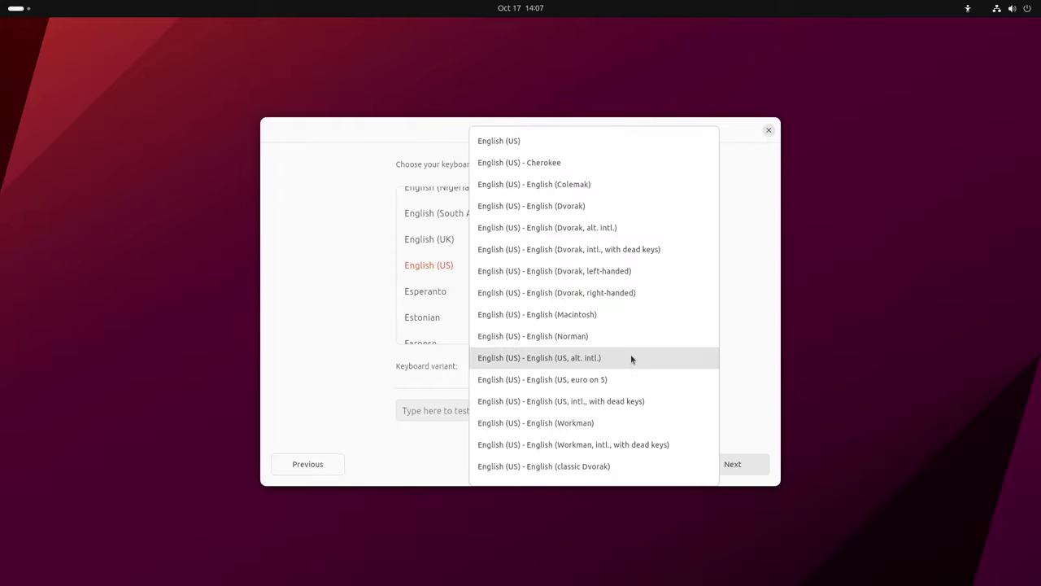
{"action": "left_click", "coordinate": [589, 365]}
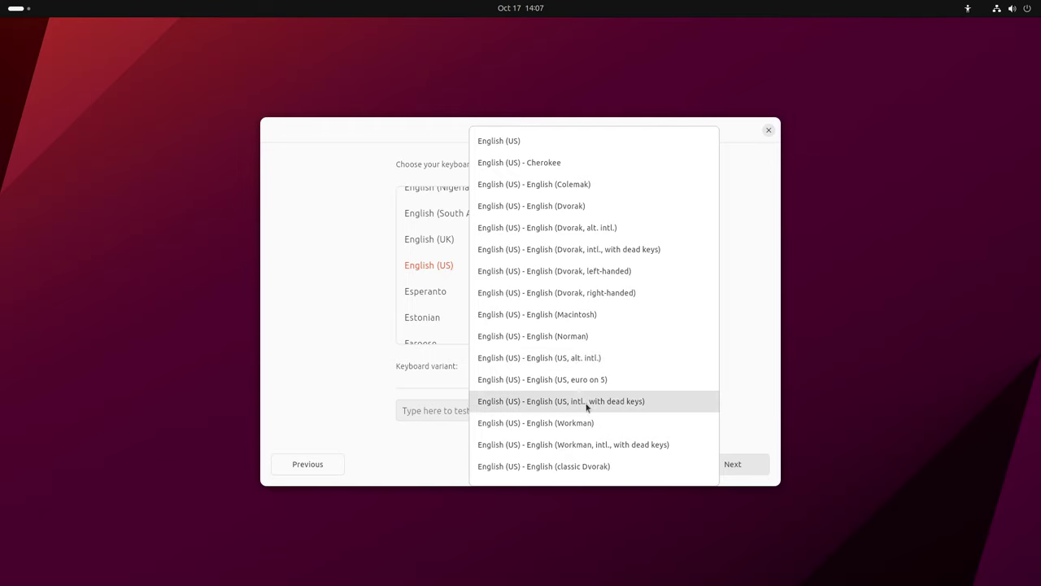
{"action": "left_click", "coordinate": [587, 403]}
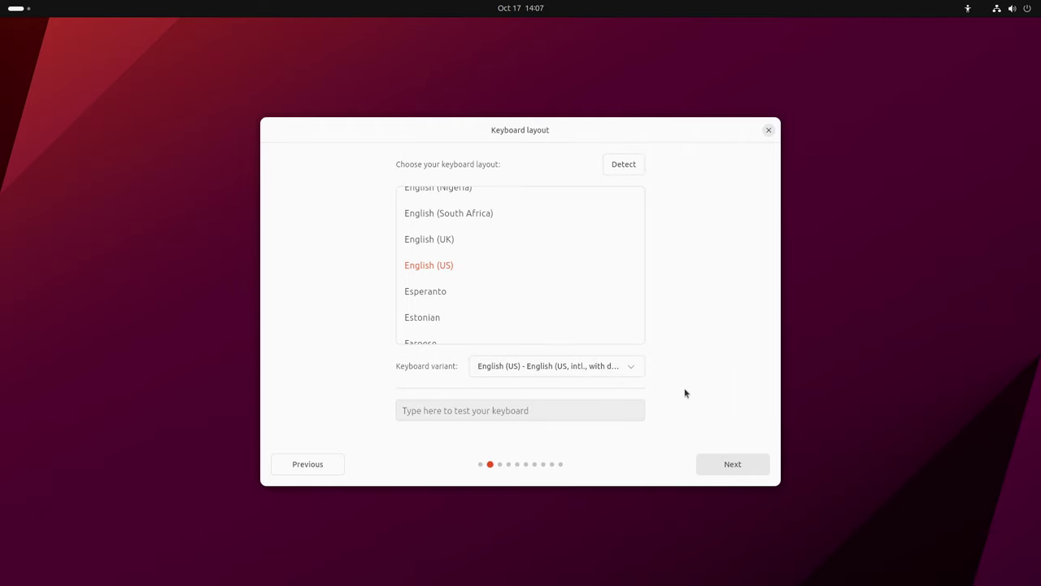
{"action": "left_click", "coordinate": [632, 367]}
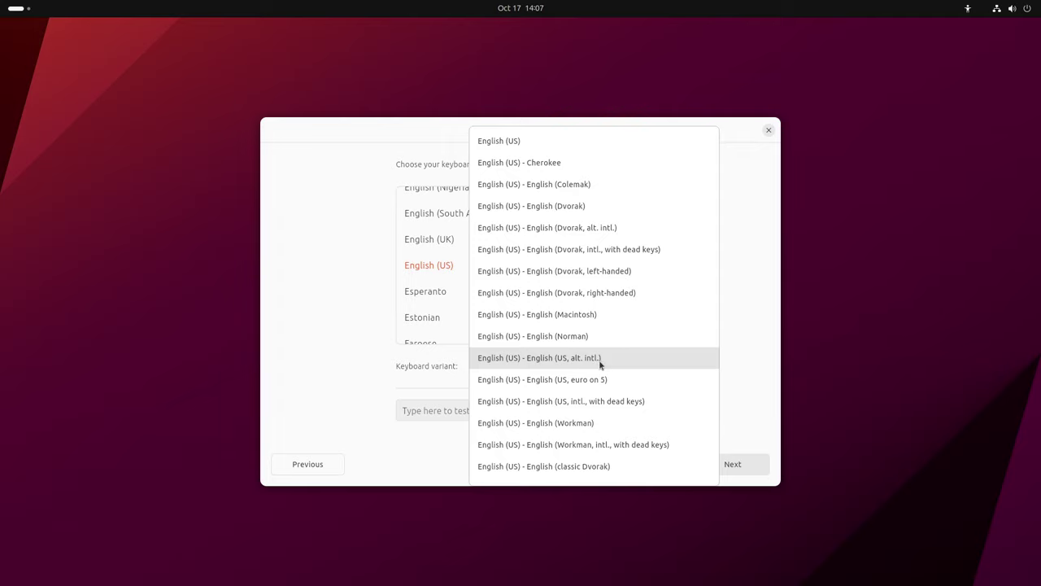
{"action": "left_click", "coordinate": [643, 401]}
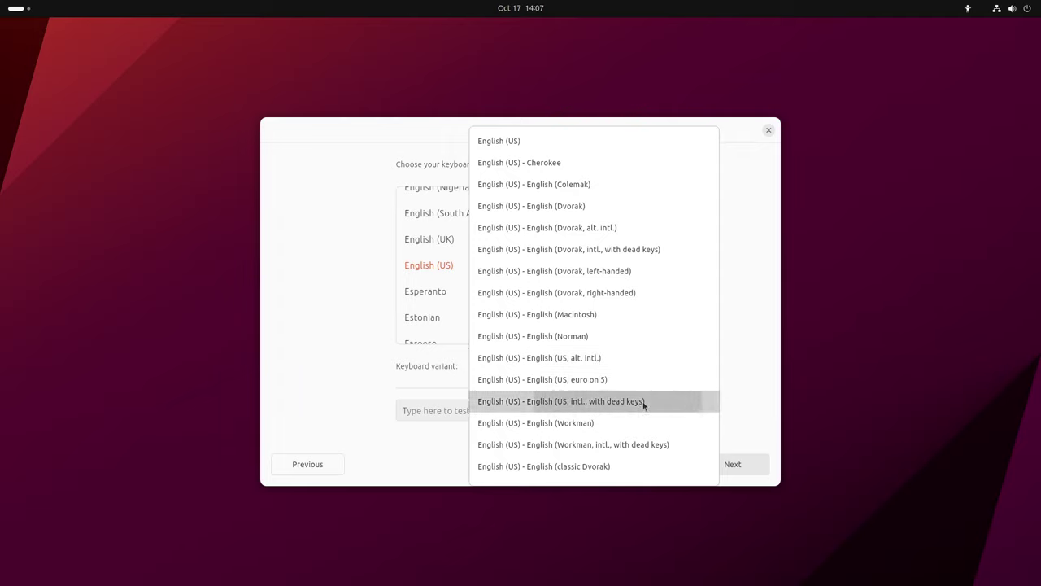
{"action": "left_click", "coordinate": [734, 466]}
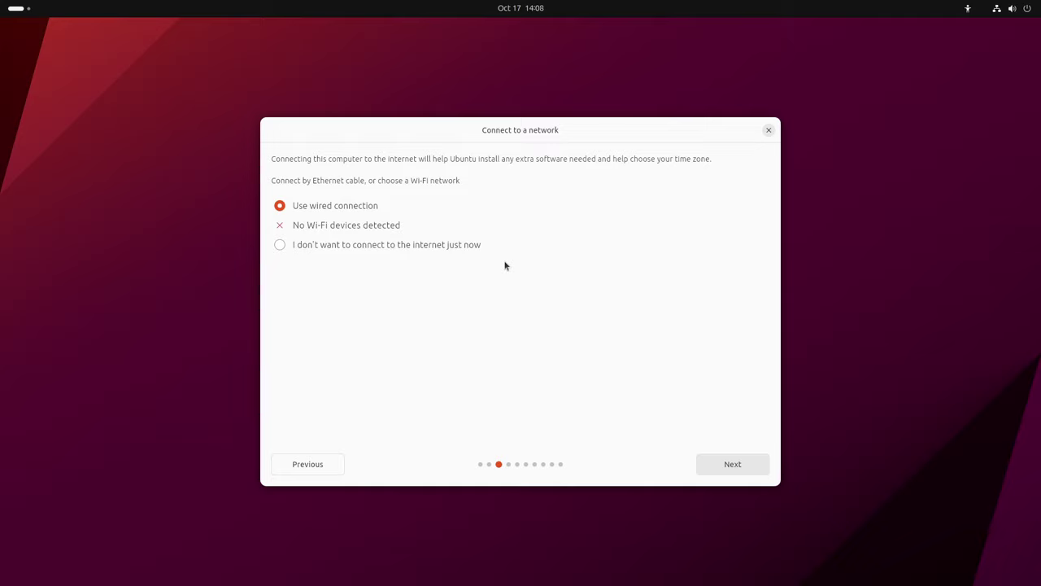
Continue with Use wired connection selected
{"action": "left_click", "coordinate": [732, 464]}
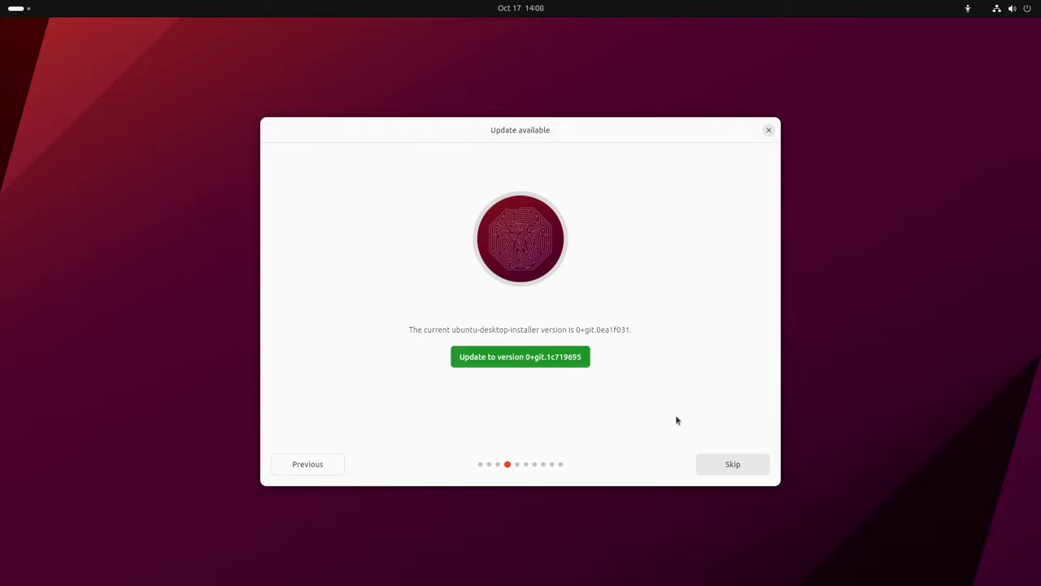
Skip updating the installer to version 0+git.1c719695
{"action": "left_click", "coordinate": [736, 465]}
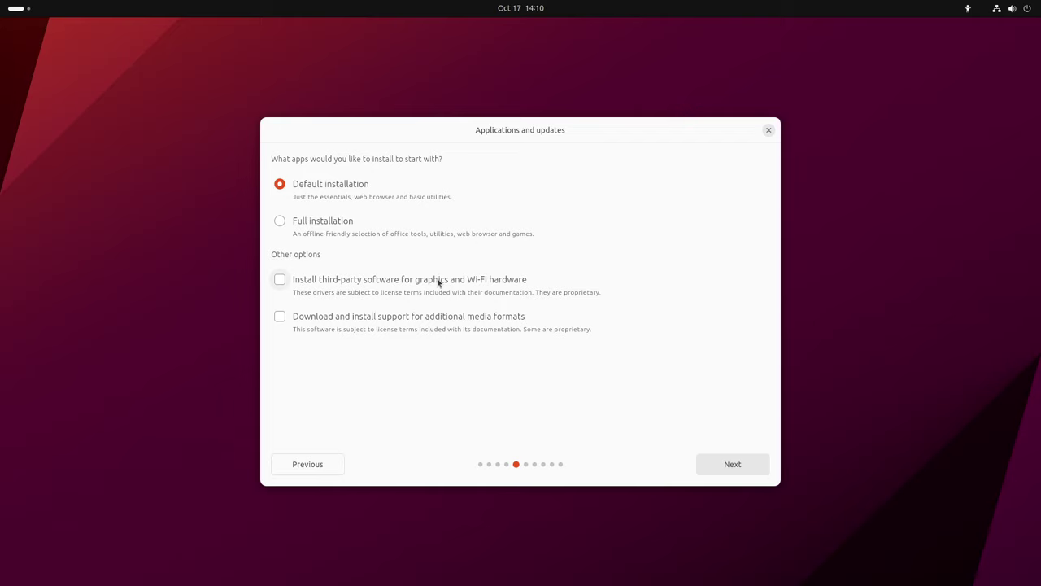
Continue with Default installation, leaving third-party drivers and media formats unchecked
{"action": "left_click", "coordinate": [733, 464]}
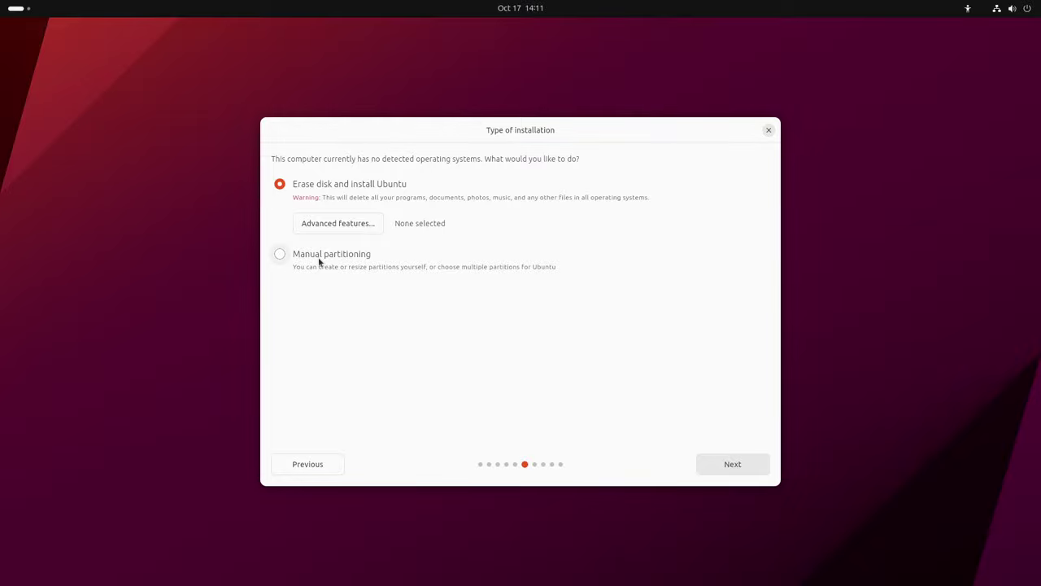
Leave advanced features at None instead of LVM, and select Manual partitioning
{"action": "left_click", "coordinate": [353, 227]}
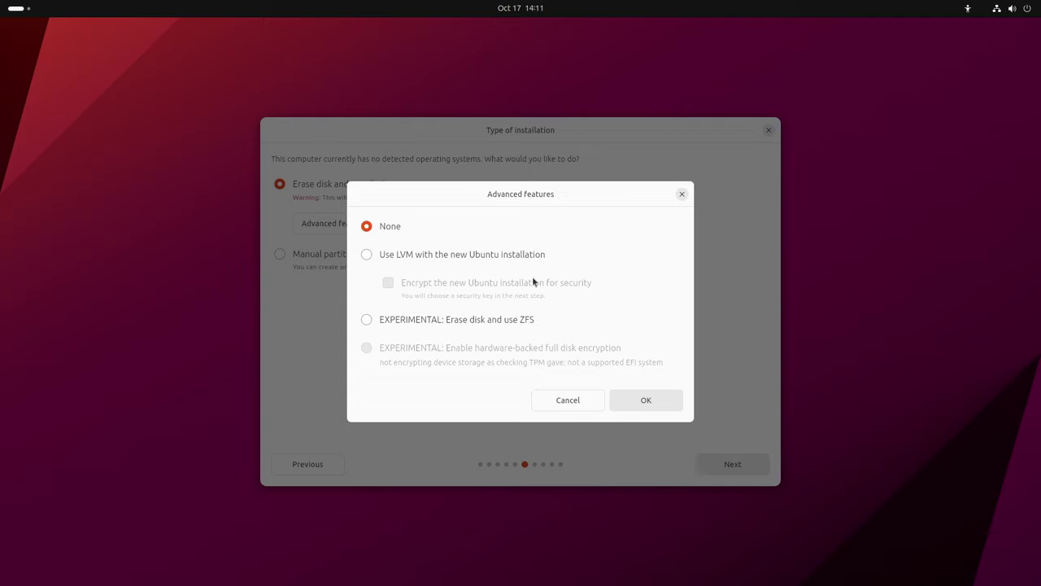
{"action": "left_click", "coordinate": [457, 255]}
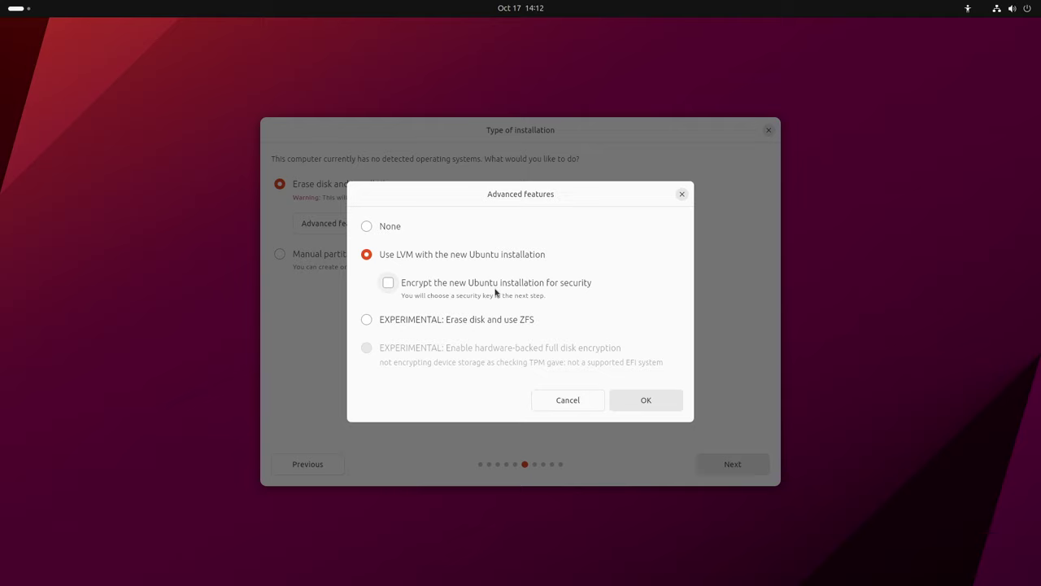
{"action": "left_click", "coordinate": [387, 229]}
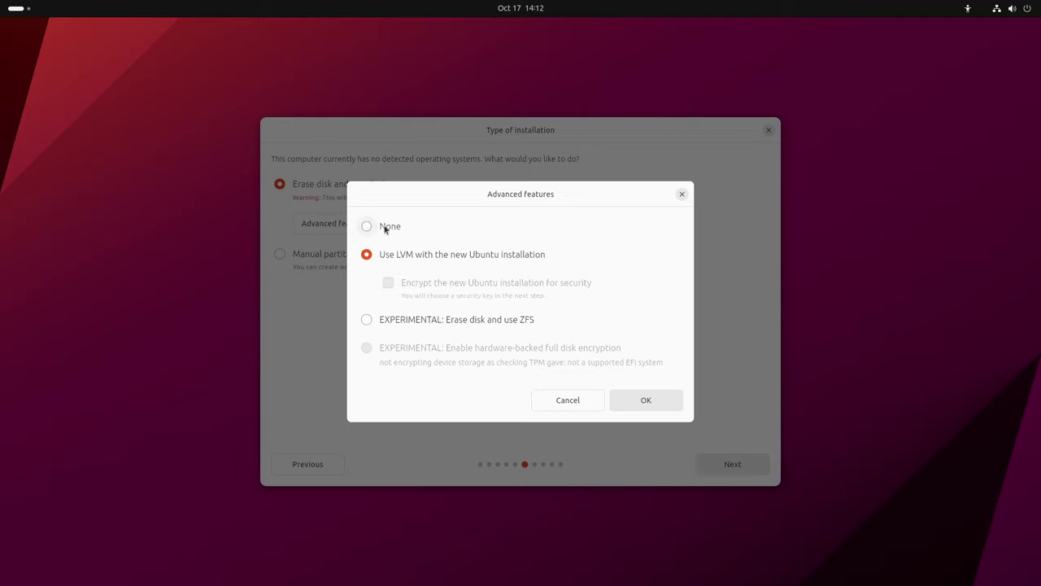
{"action": "left_click", "coordinate": [565, 402]}
{"action": "left_click", "coordinate": [345, 258]}
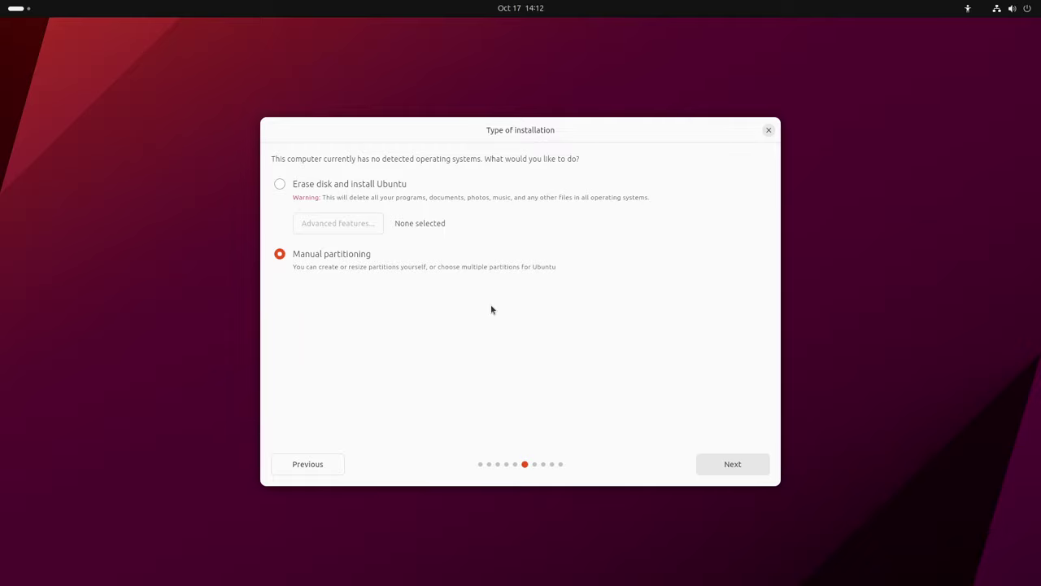
Proceed to Manual partitioning and select the 268.43 GB free space on vda
{"action": "left_click", "coordinate": [732, 463]}
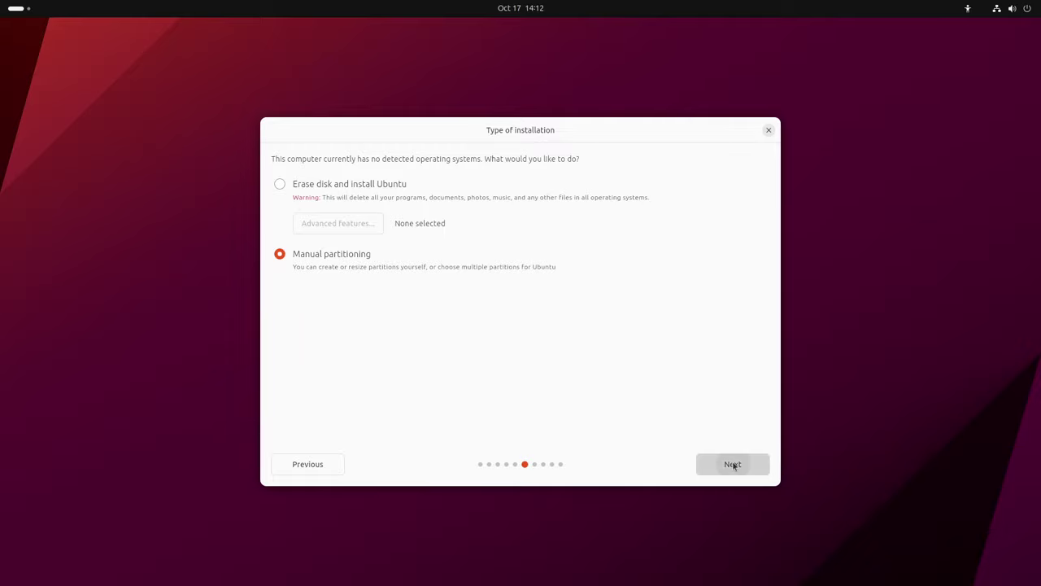
{"action": "left_click", "coordinate": [380, 254]}
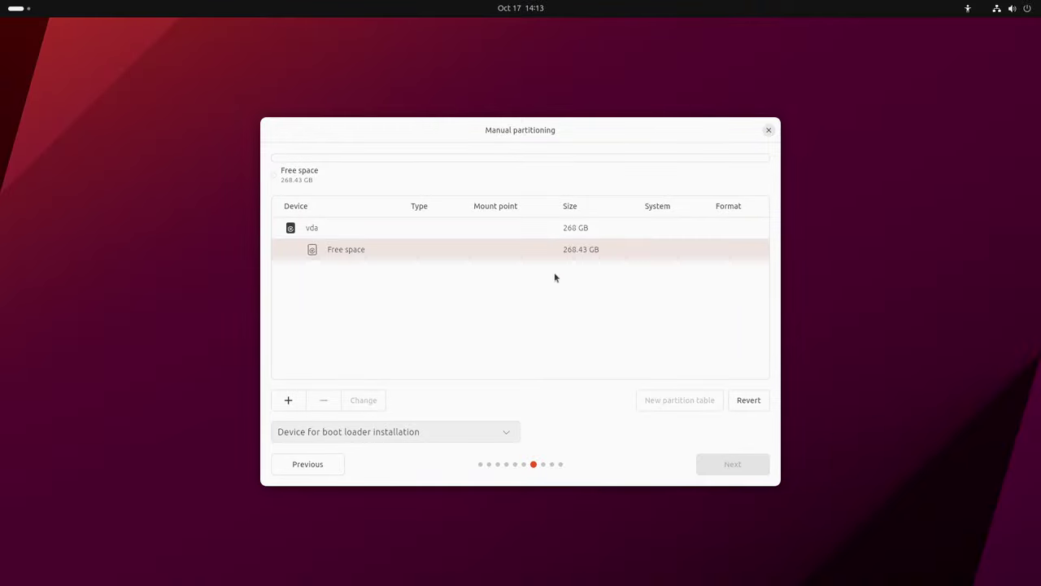
Add a new partition in vda's free space with the + button
{"action": "left_click", "coordinate": [290, 400]}
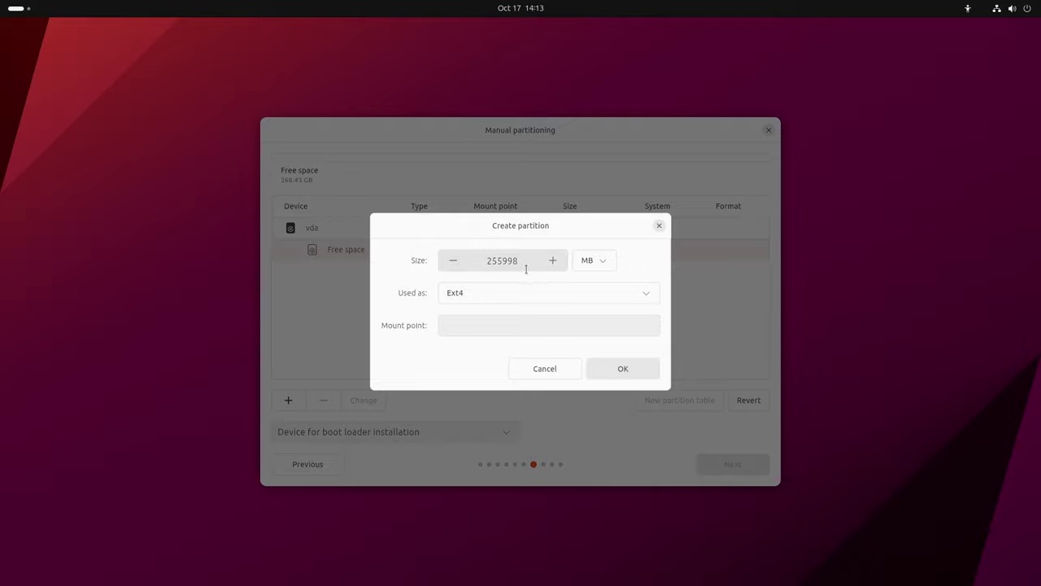
Switch the size unit from MB to GB (250 GB) and view the filesystem types
{"action": "left_click", "coordinate": [594, 262]}
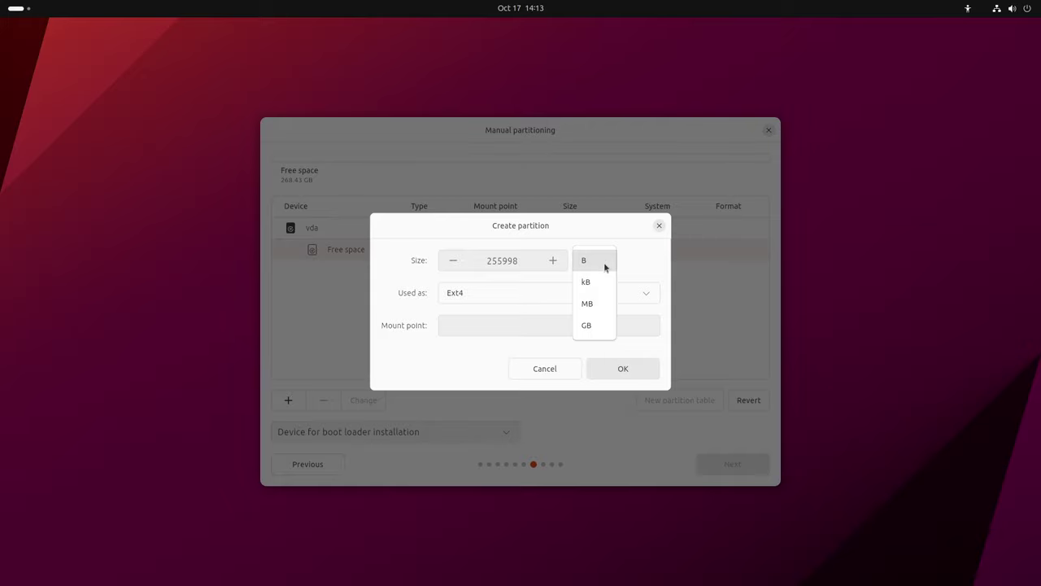
{"action": "left_click", "coordinate": [593, 327]}
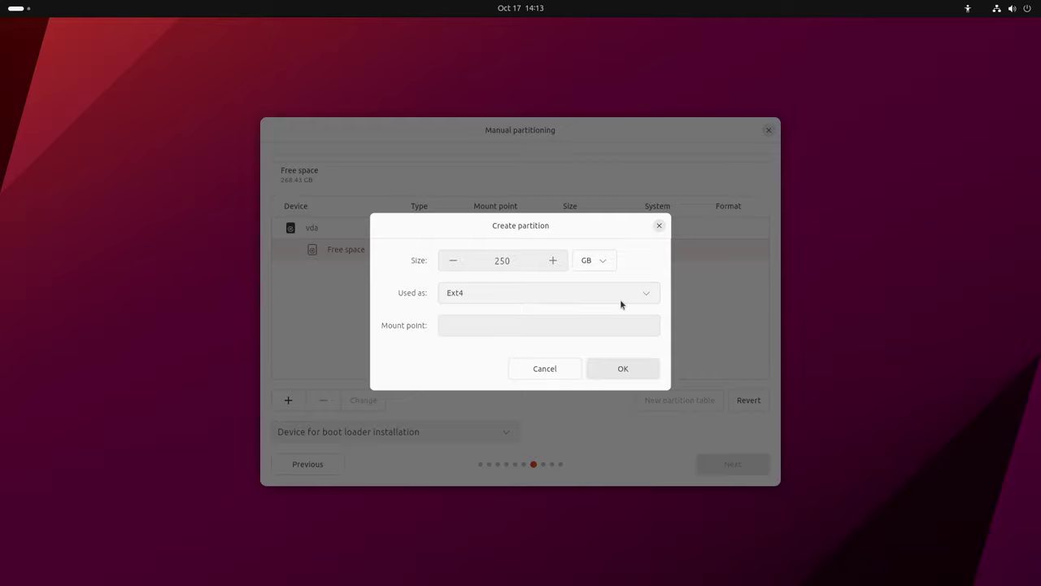
{"action": "left_click", "coordinate": [620, 302]}
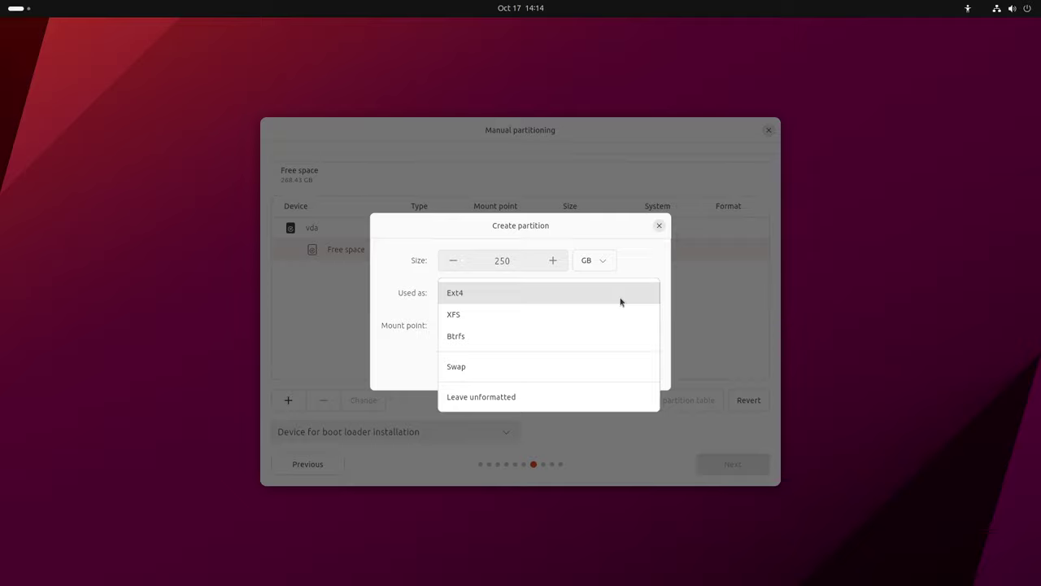
Make vda1 a 50 GB Ext4 partition mounted at /
{"action": "left_click", "coordinate": [620, 293]}
{"action": "double_click", "coordinate": [501, 260]}
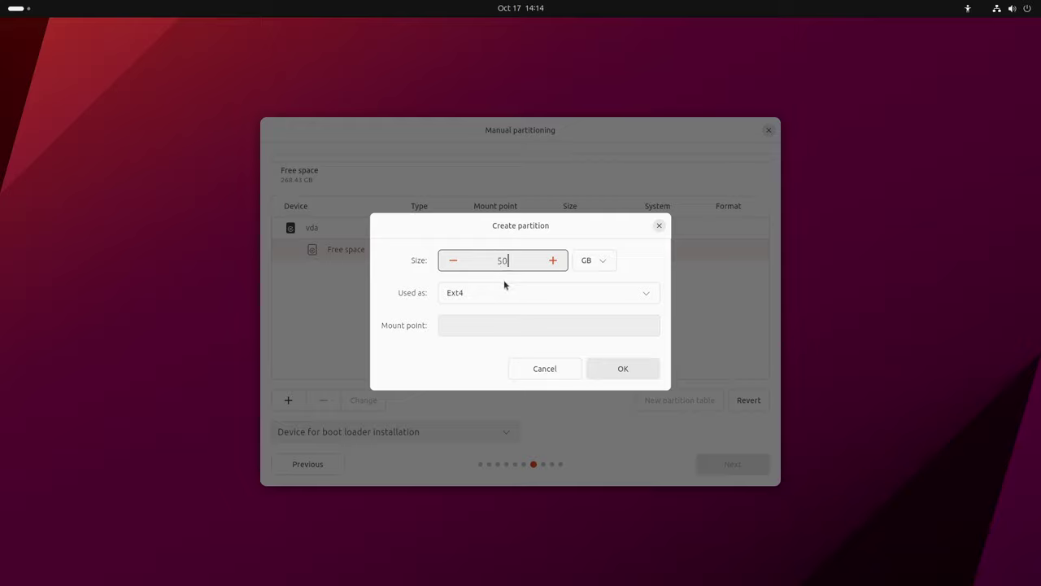
{"action": "left_click", "coordinate": [529, 322]}
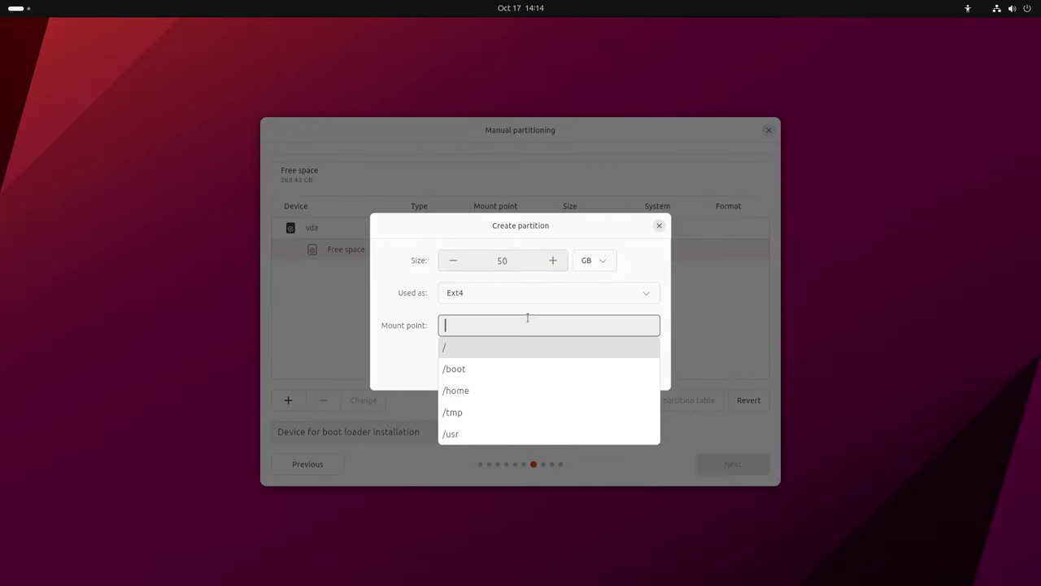
{"action": "left_click", "coordinate": [466, 348]}
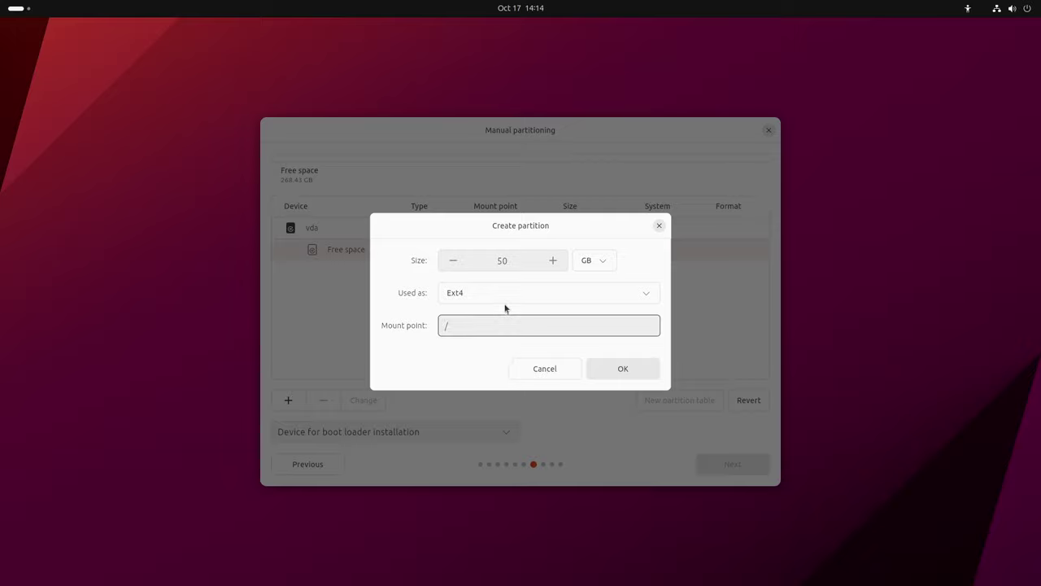
{"action": "left_click", "coordinate": [629, 373]}
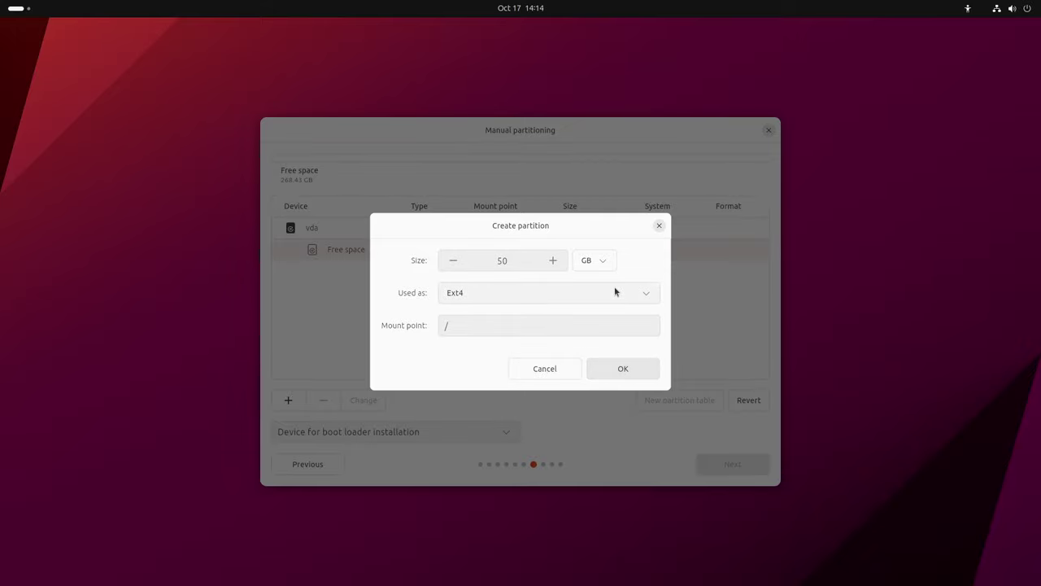
{"action": "double_click", "coordinate": [499, 260]}
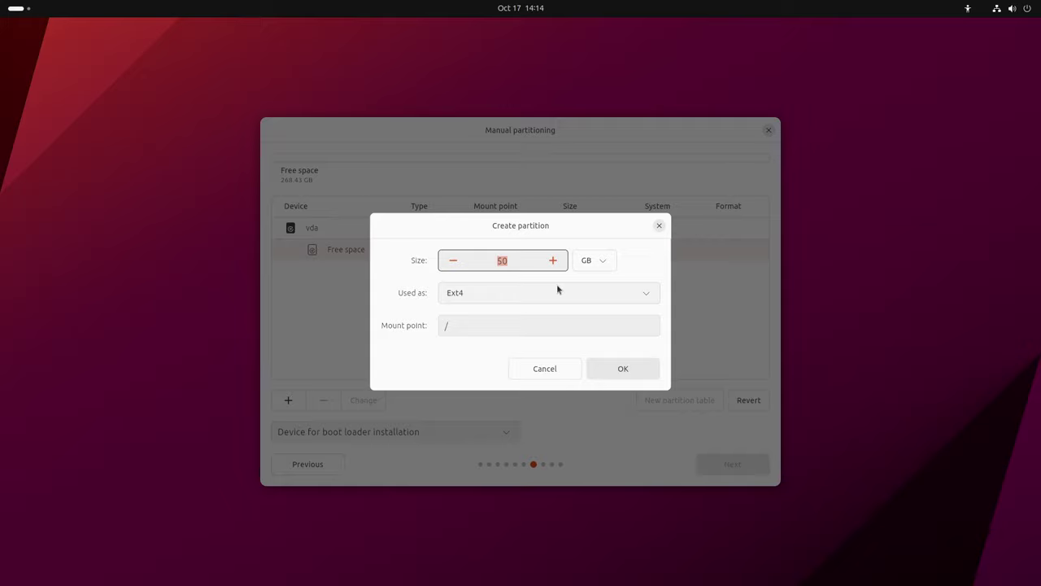
{"action": "left_click", "coordinate": [624, 370]}
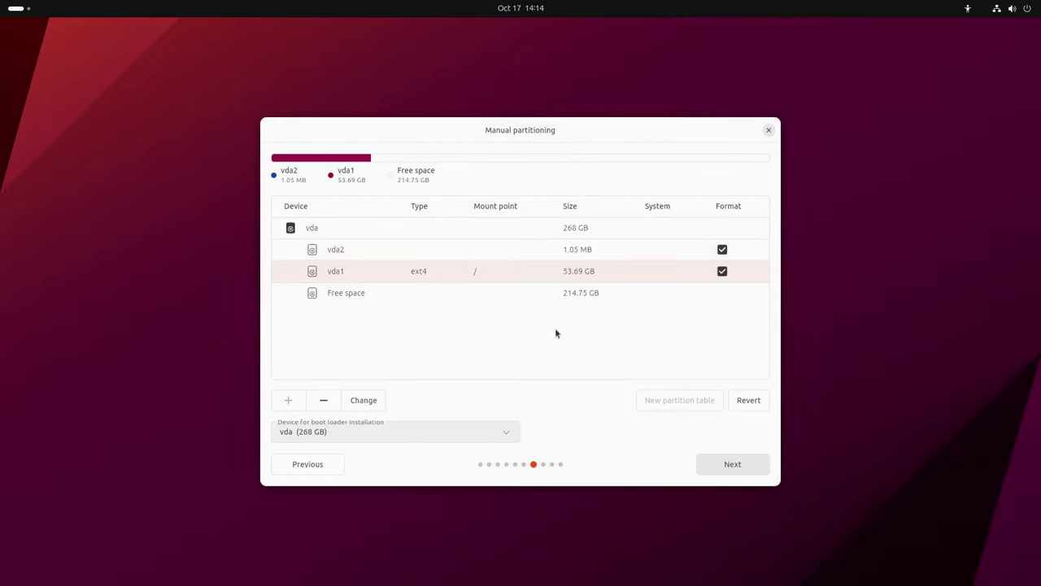
{"action": "left_click", "coordinate": [381, 293]}
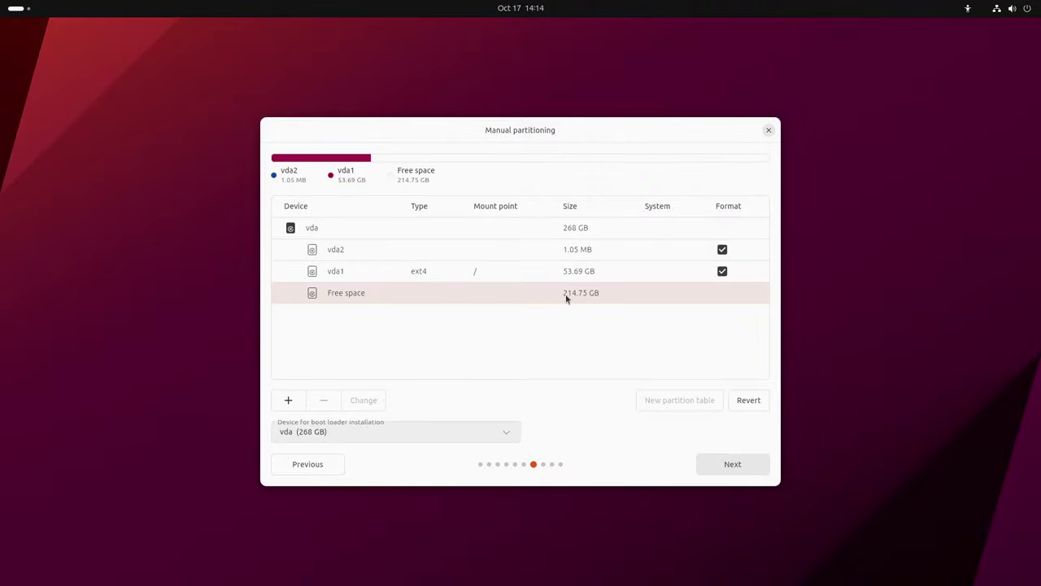
{"action": "left_click", "coordinate": [287, 400]}
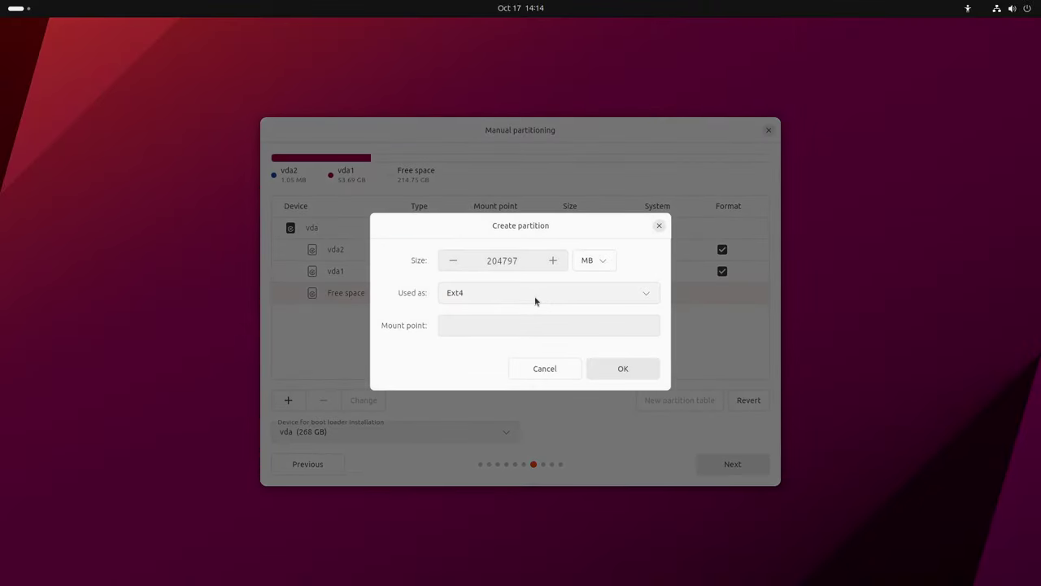
{"action": "left_click", "coordinate": [593, 260]}
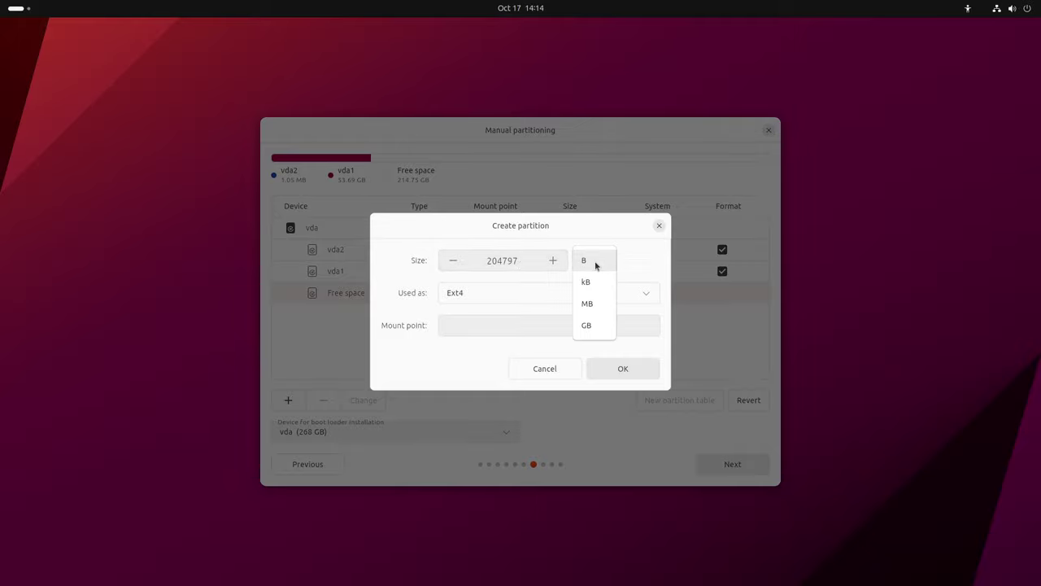
{"action": "left_click", "coordinate": [594, 323]}
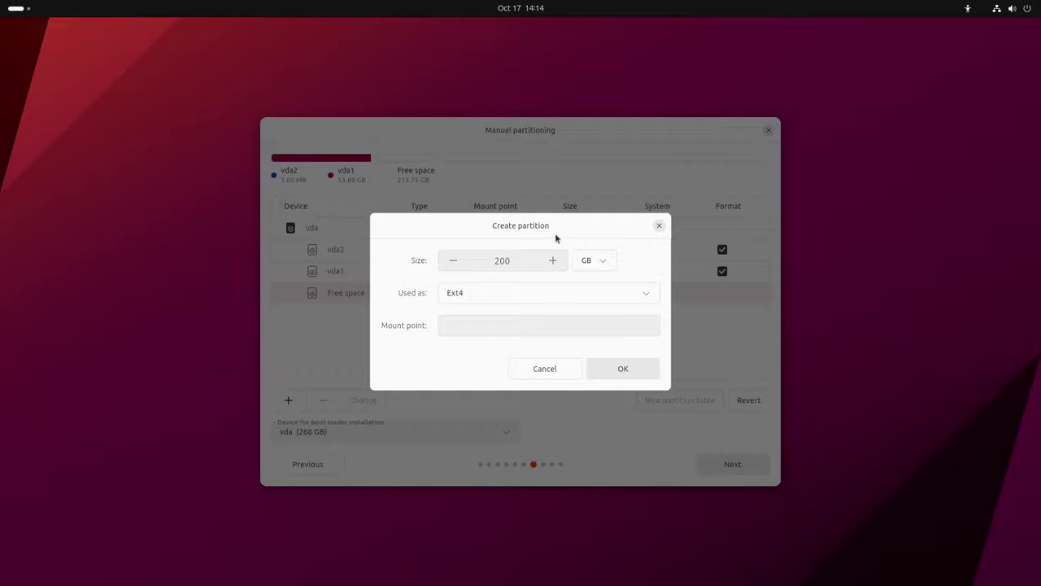
{"action": "left_click_drag", "start_coordinate": [564, 229], "coordinate": [541, 218]}
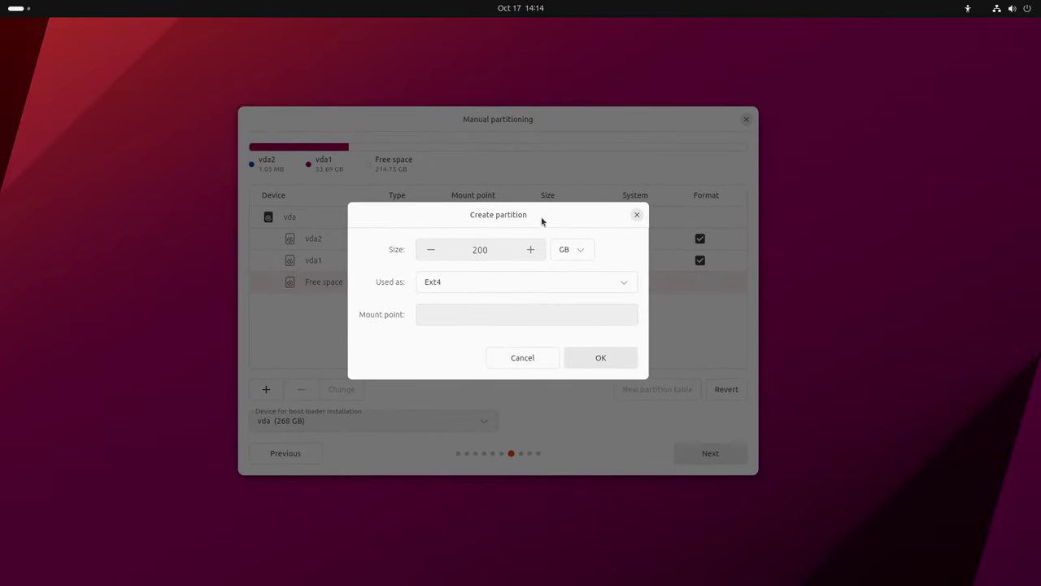
{"action": "left_click", "coordinate": [529, 359]}
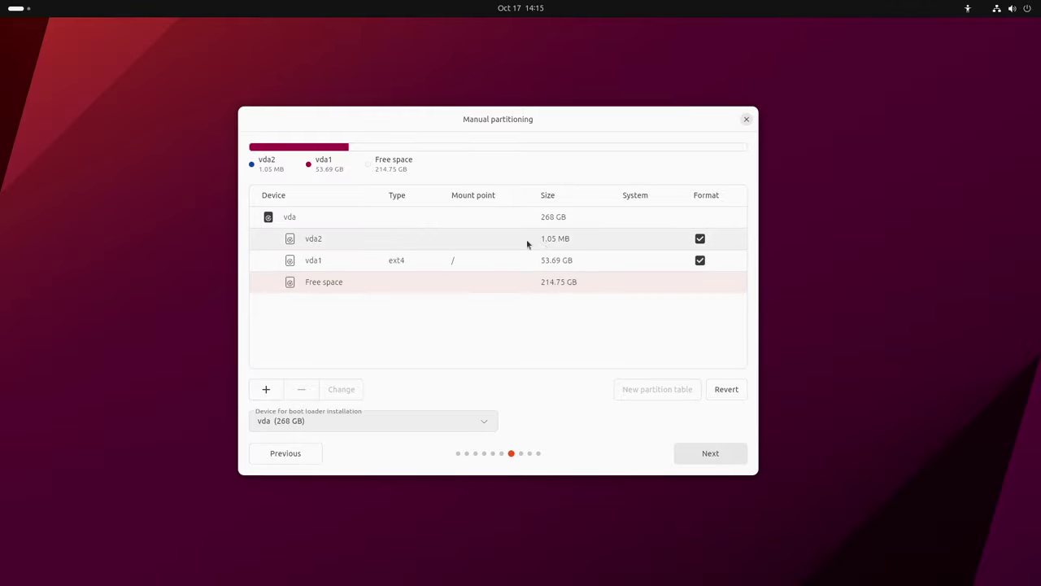
{"action": "left_click", "coordinate": [499, 240]}
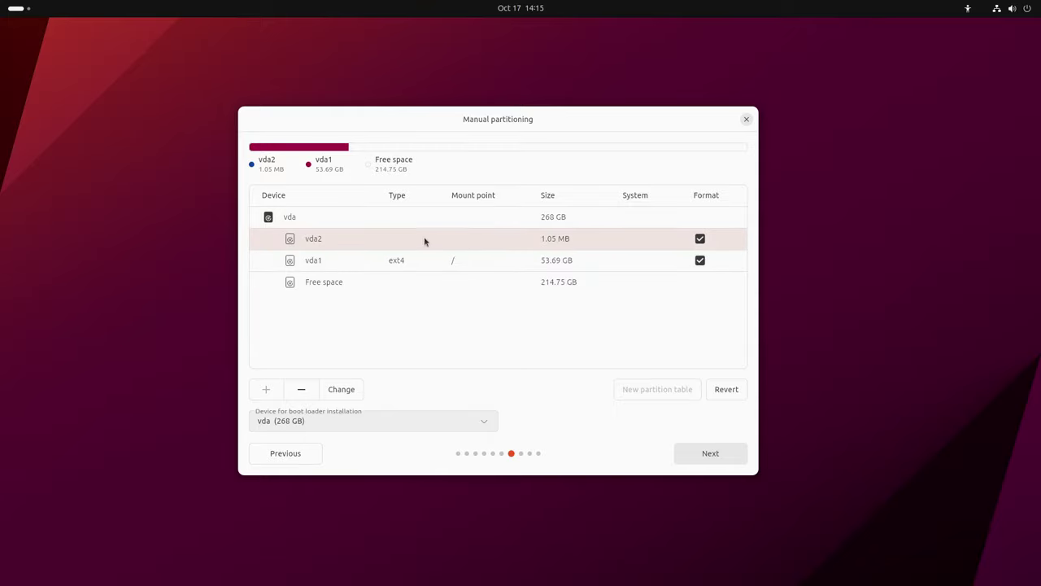
Create a 214.75 GB ext4 partition vda3 mounted at /home in vda's free space
{"action": "left_click", "coordinate": [488, 270]}
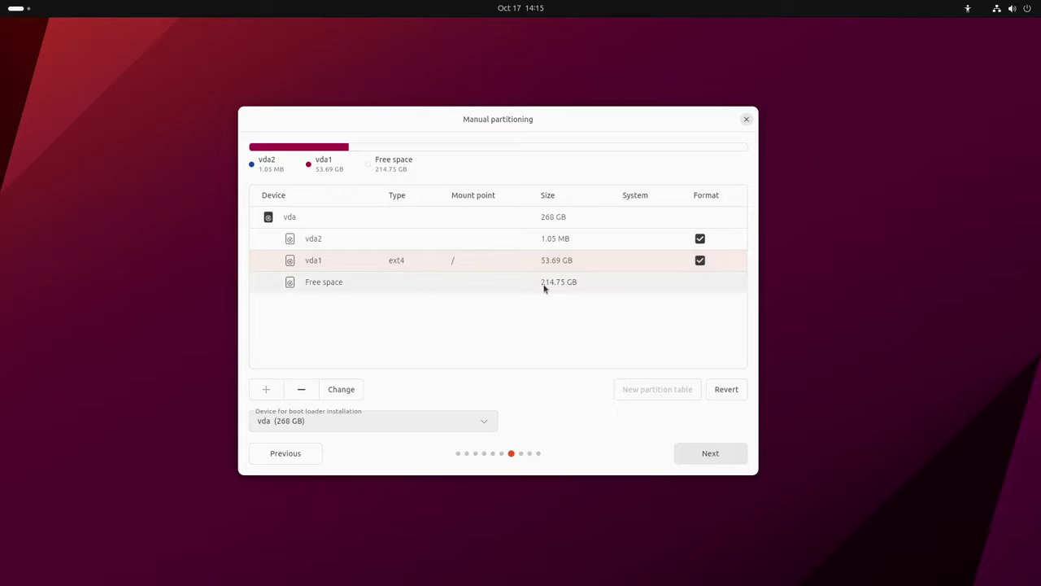
{"action": "left_click", "coordinate": [454, 285]}
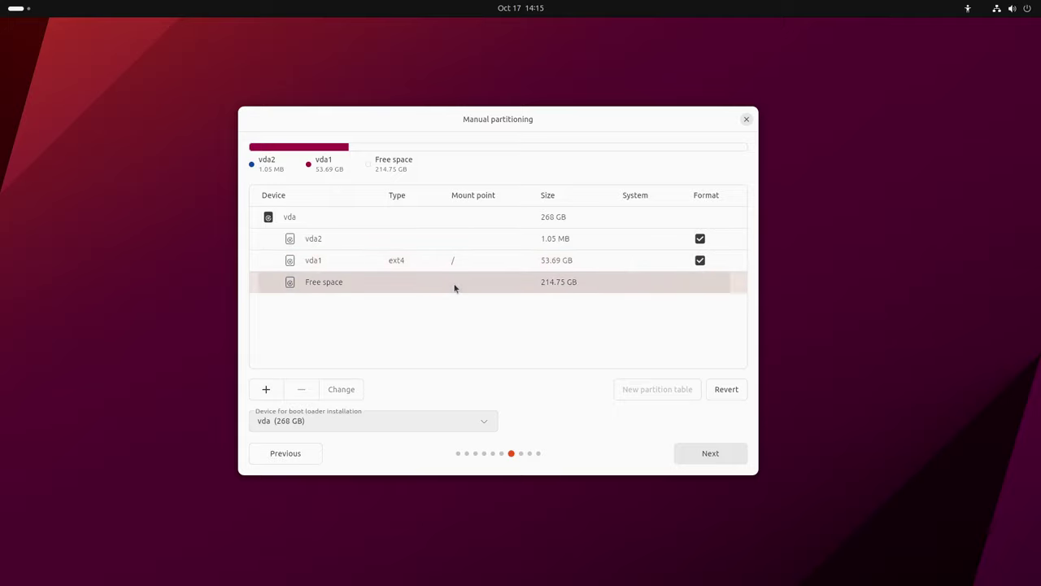
{"action": "left_click", "coordinate": [266, 390]}
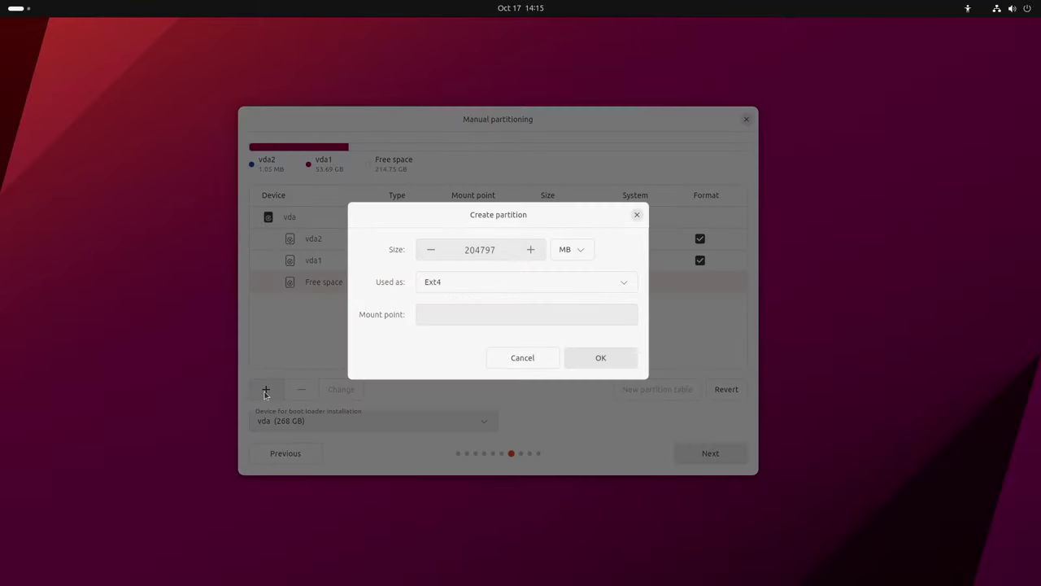
{"action": "left_click", "coordinate": [579, 249]}
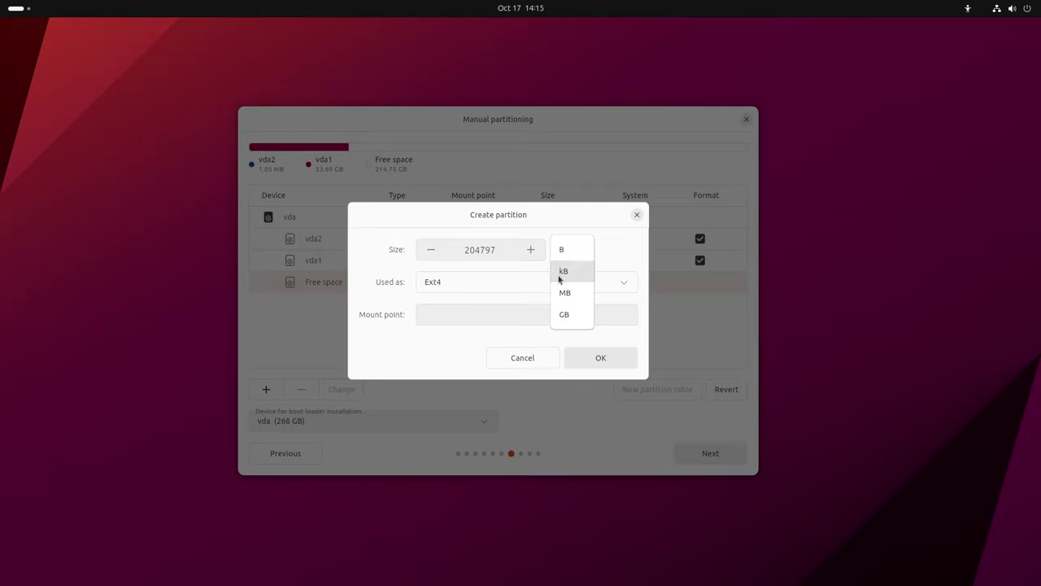
{"action": "left_click", "coordinate": [565, 315]}
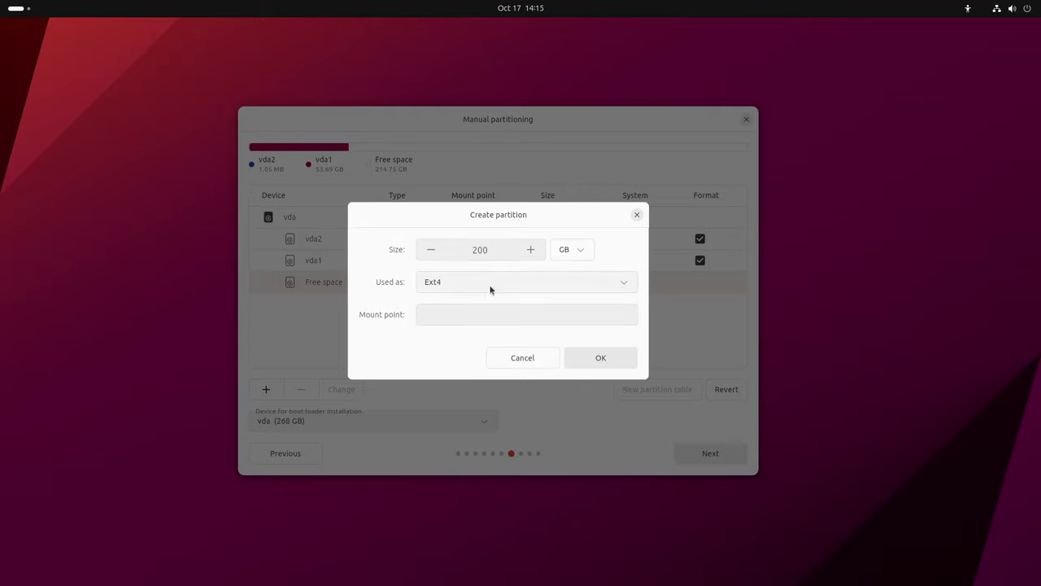
{"action": "left_click", "coordinate": [483, 314]}
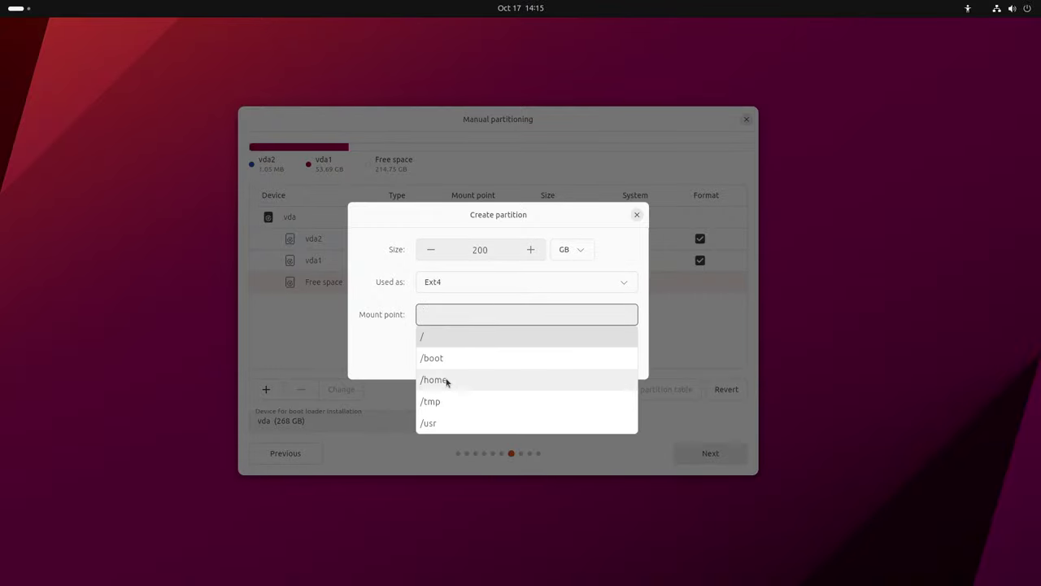
{"action": "left_click", "coordinate": [448, 378]}
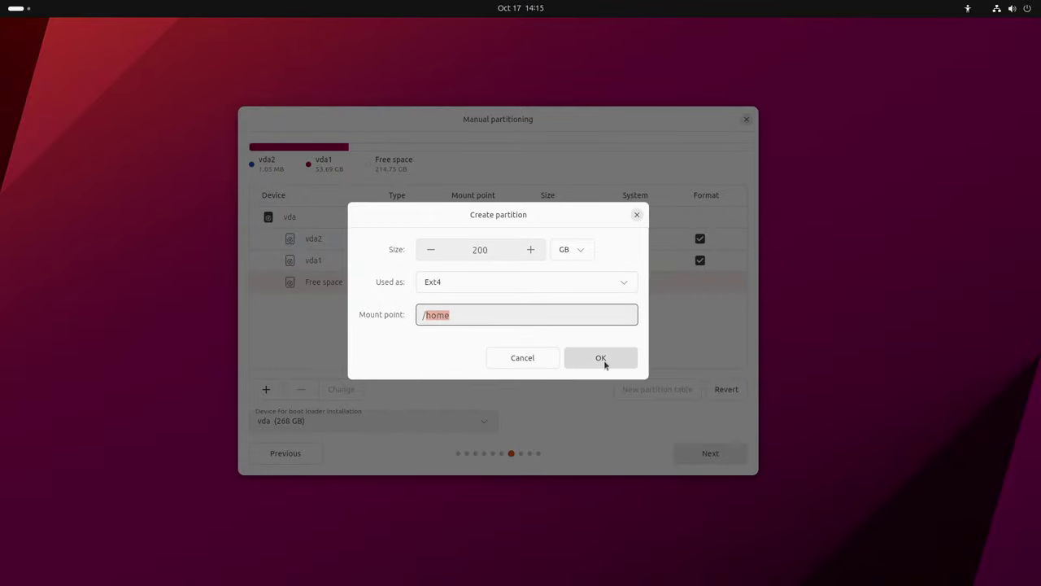
{"action": "left_click", "coordinate": [604, 362]}
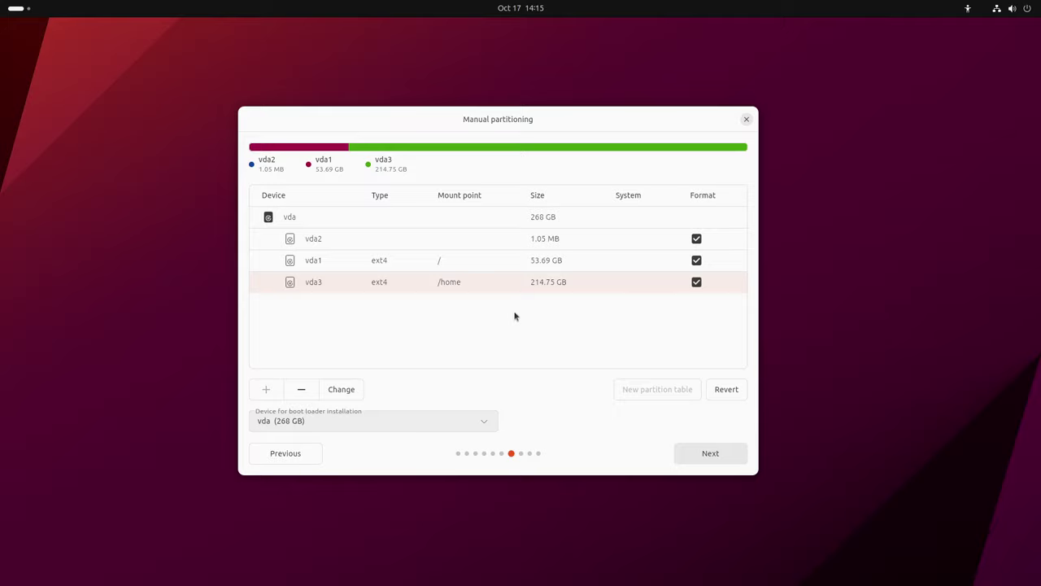
{"action": "left_click", "coordinate": [535, 240]}
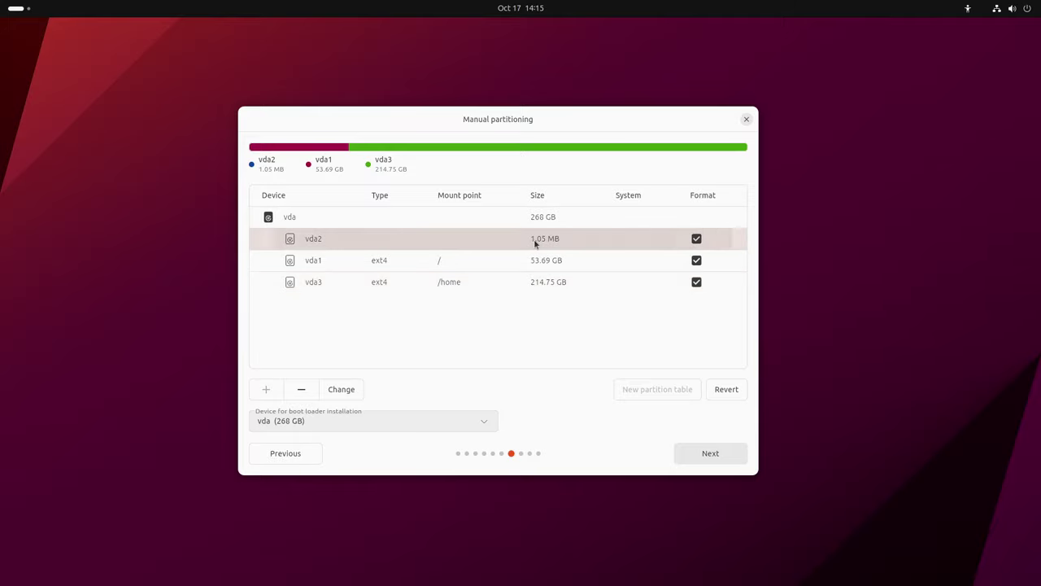
{"action": "left_click", "coordinate": [481, 287]}
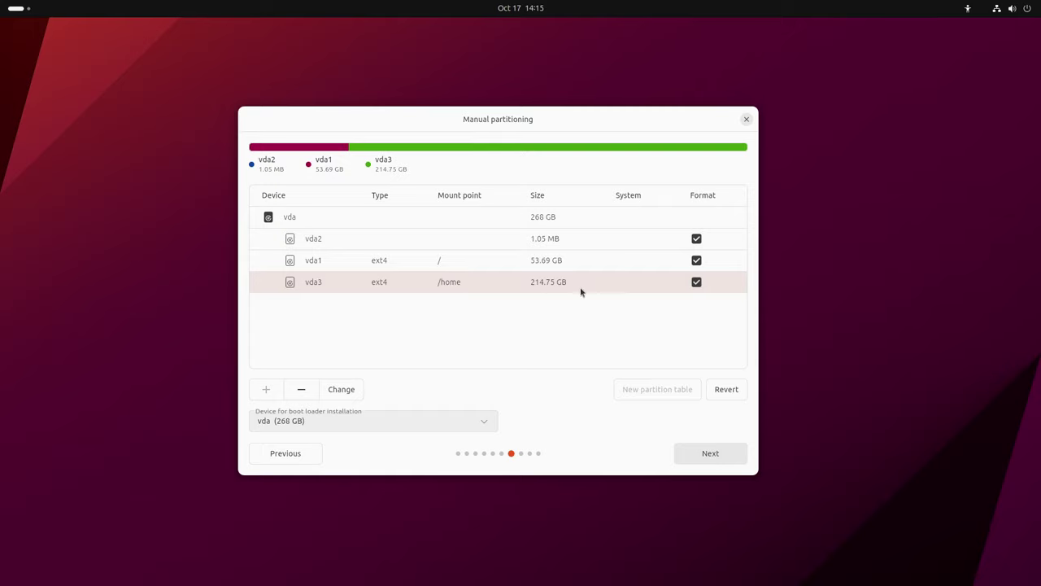
{"action": "left_click", "coordinate": [485, 267]}
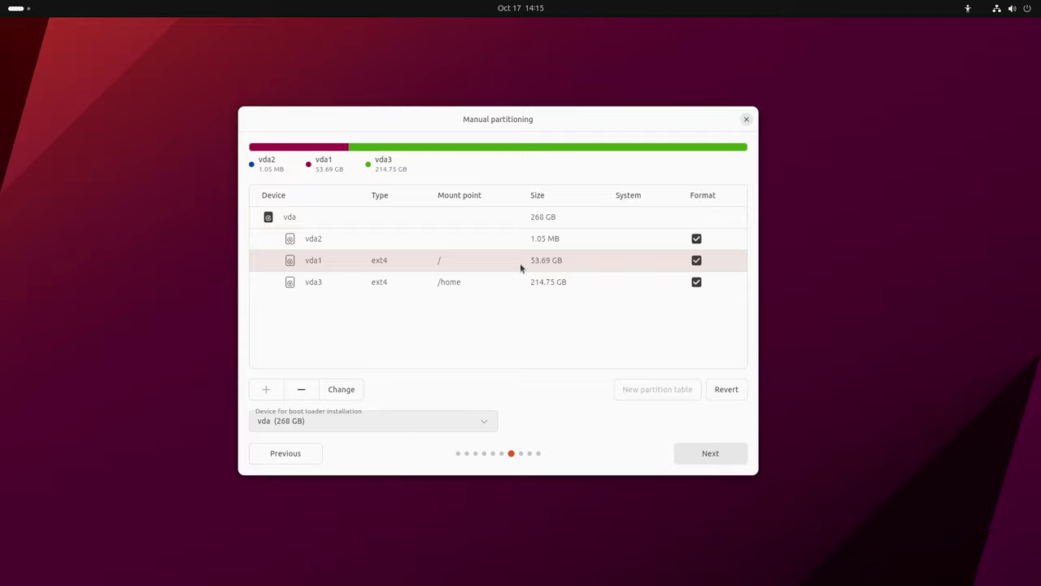
{"action": "left_click", "coordinate": [519, 264]}
Check vda1's size in GB and bytes, then close its settings unchanged
{"action": "left_click", "coordinate": [342, 392]}
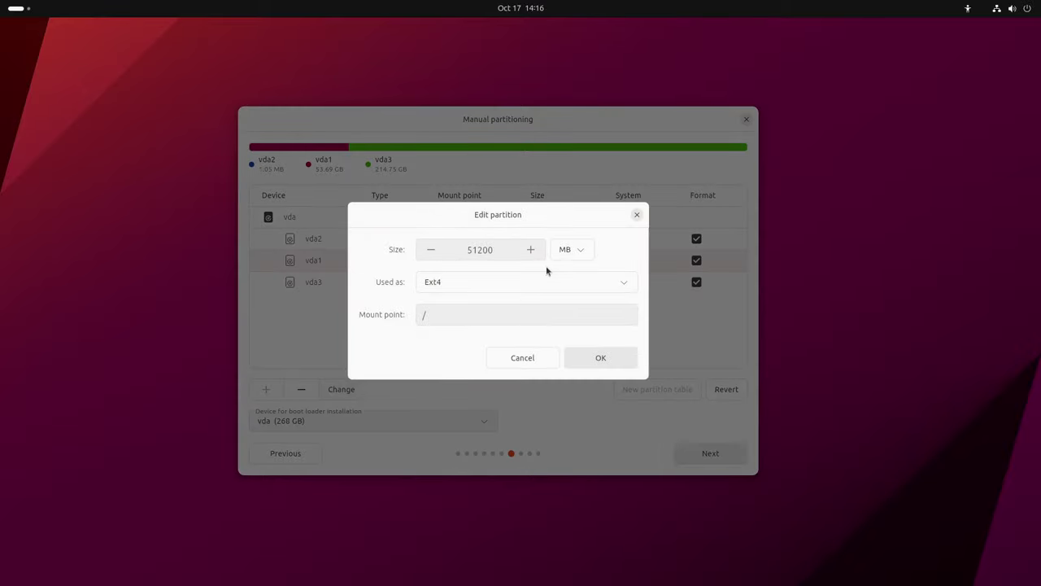
{"action": "left_click", "coordinate": [579, 250]}
{"action": "left_click", "coordinate": [567, 314]}
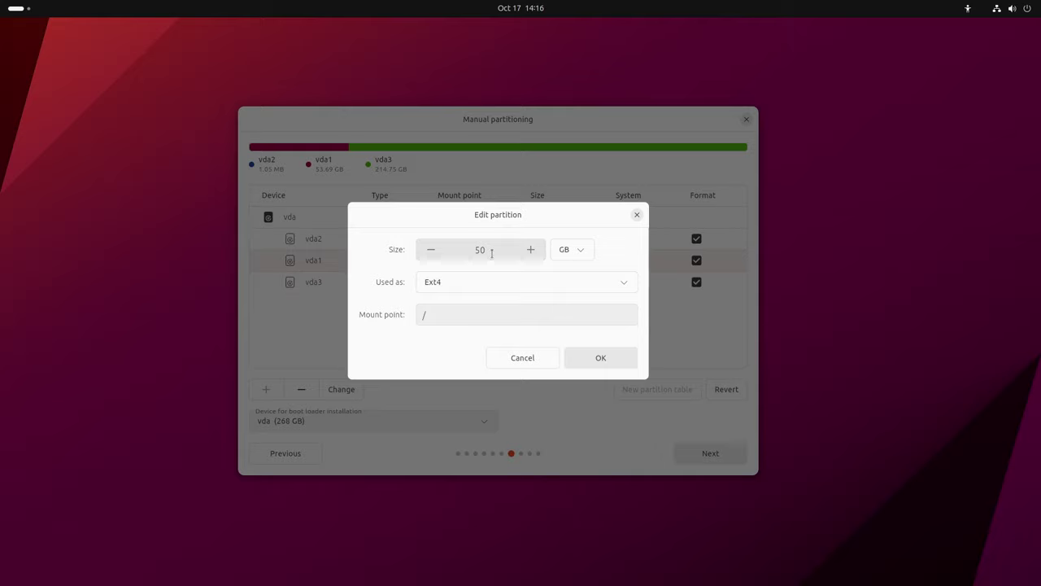
{"action": "left_click", "coordinate": [578, 253]}
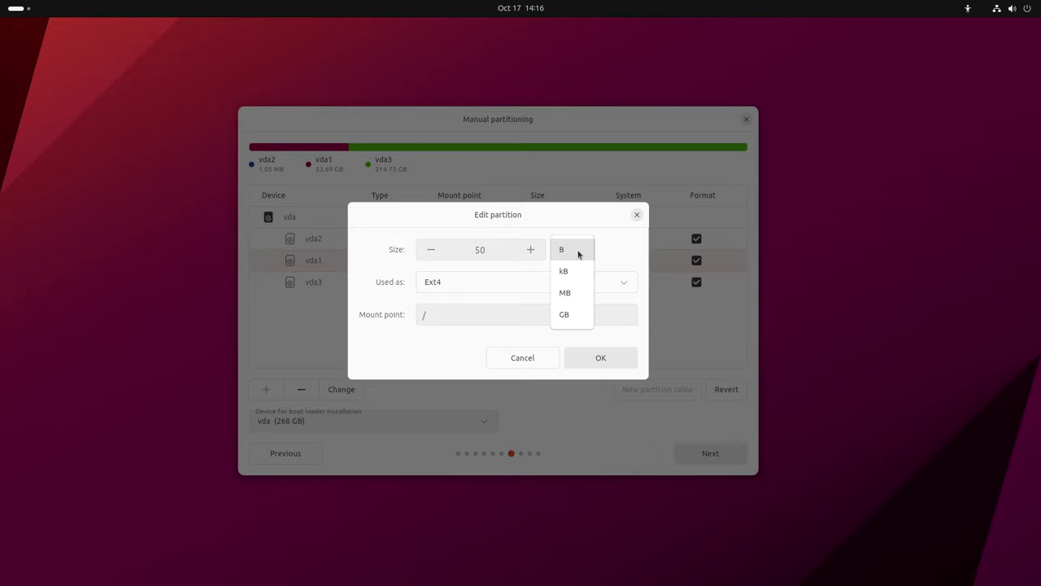
{"action": "left_click", "coordinate": [578, 253]}
{"action": "left_click", "coordinate": [579, 252]}
{"action": "left_click", "coordinate": [575, 317]}
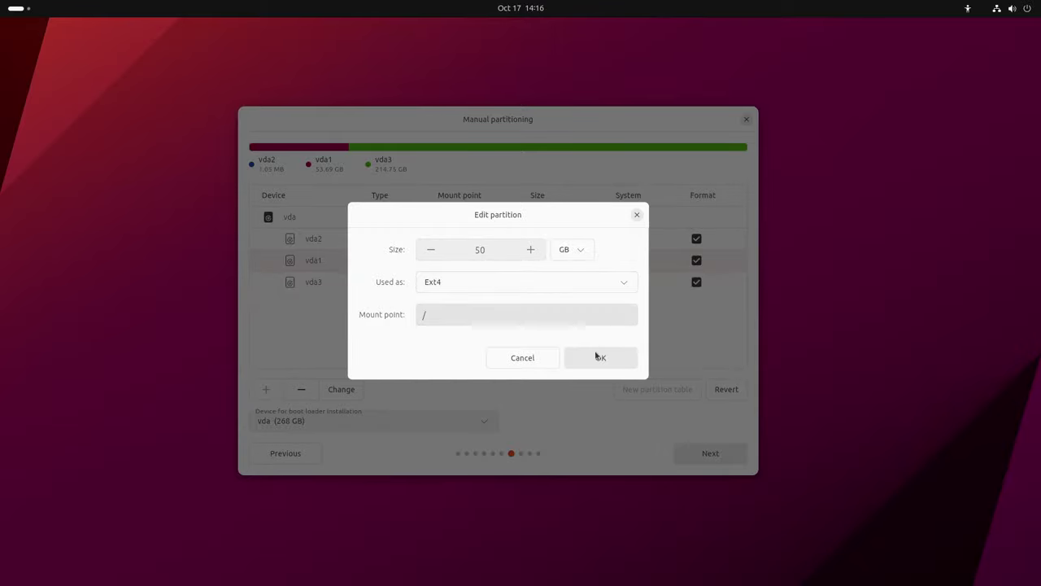
{"action": "left_click", "coordinate": [602, 358]}
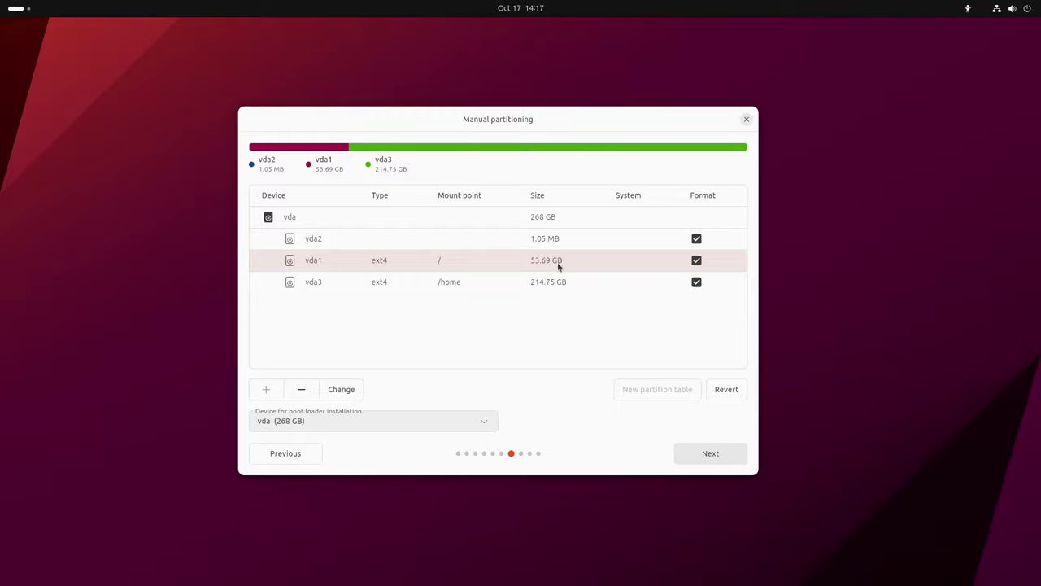
Resize the root partition vda1 from 50 GB to 40 GB
{"action": "left_click", "coordinate": [342, 390]}
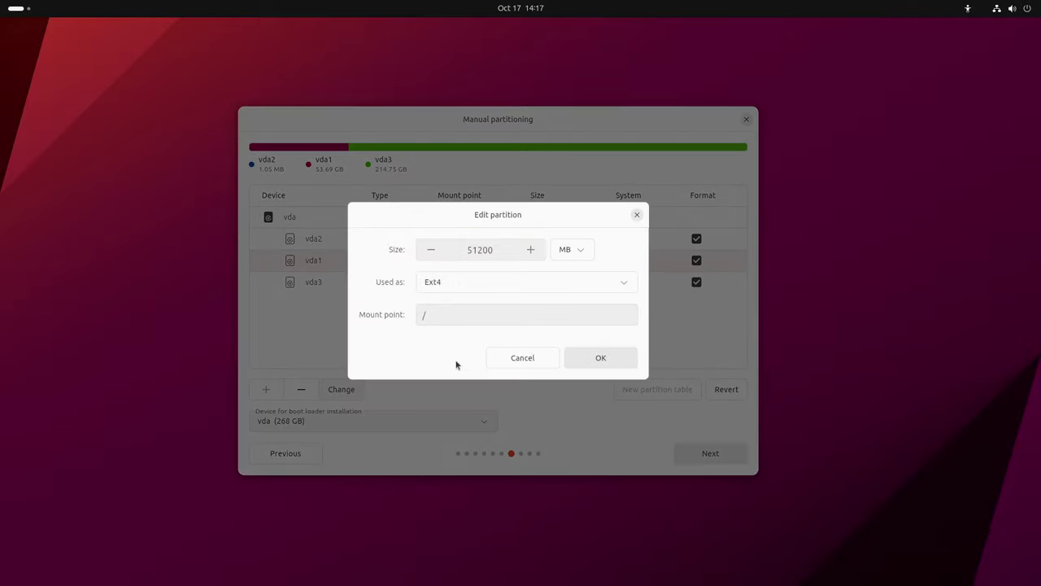
{"action": "left_click", "coordinate": [584, 255]}
{"action": "left_click", "coordinate": [573, 319]}
{"action": "left_click", "coordinate": [479, 250]}
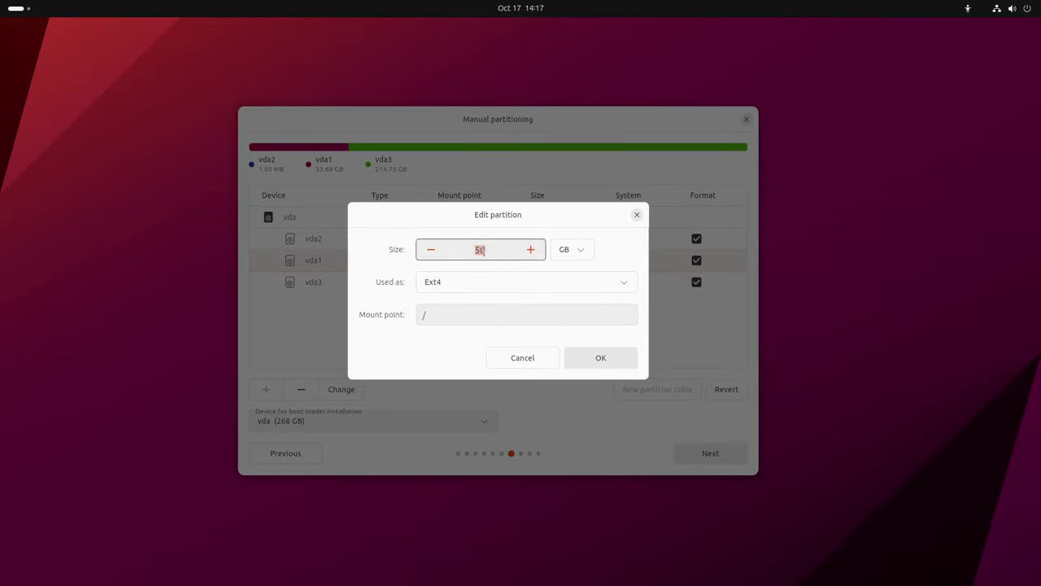
{"action": "double_click", "coordinate": [479, 250]}
{"action": "type", "text": "40"}
{"action": "left_click", "coordinate": [603, 359]}
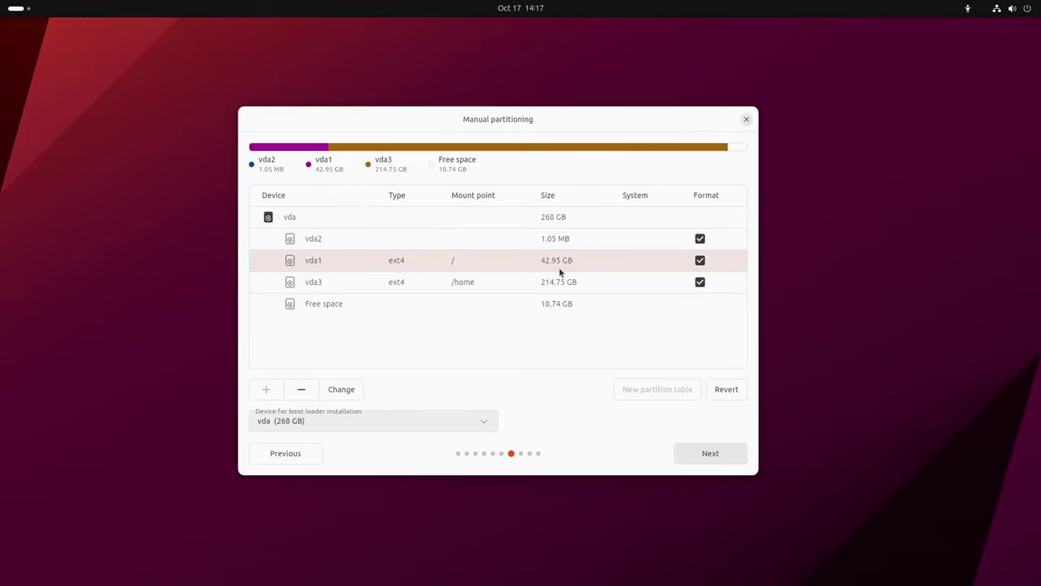
{"action": "left_click", "coordinate": [472, 286]}
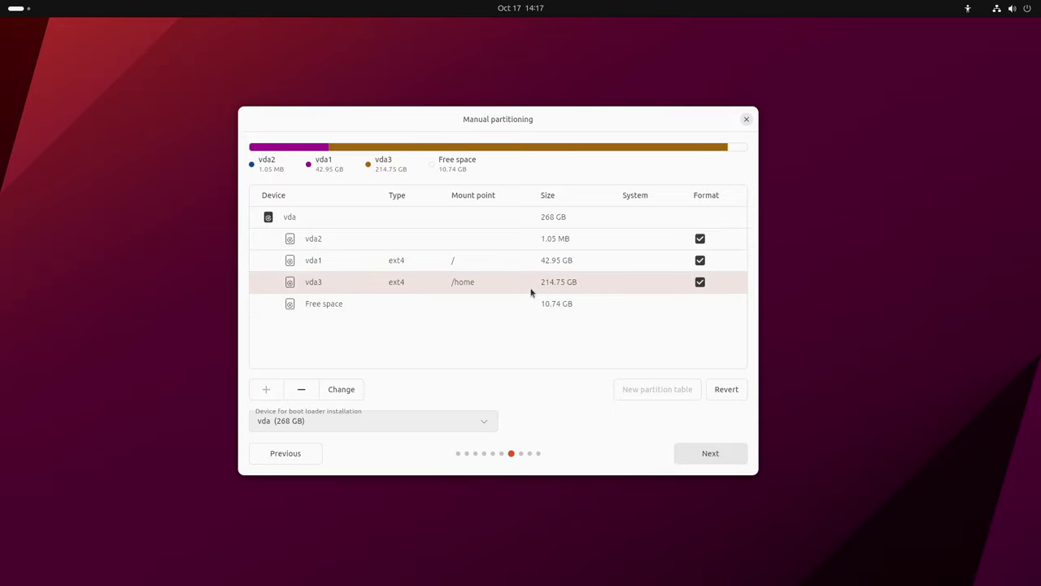
Reduce the /home partition vda3 from 200 GB to 196 GB
{"action": "left_click", "coordinate": [343, 395]}
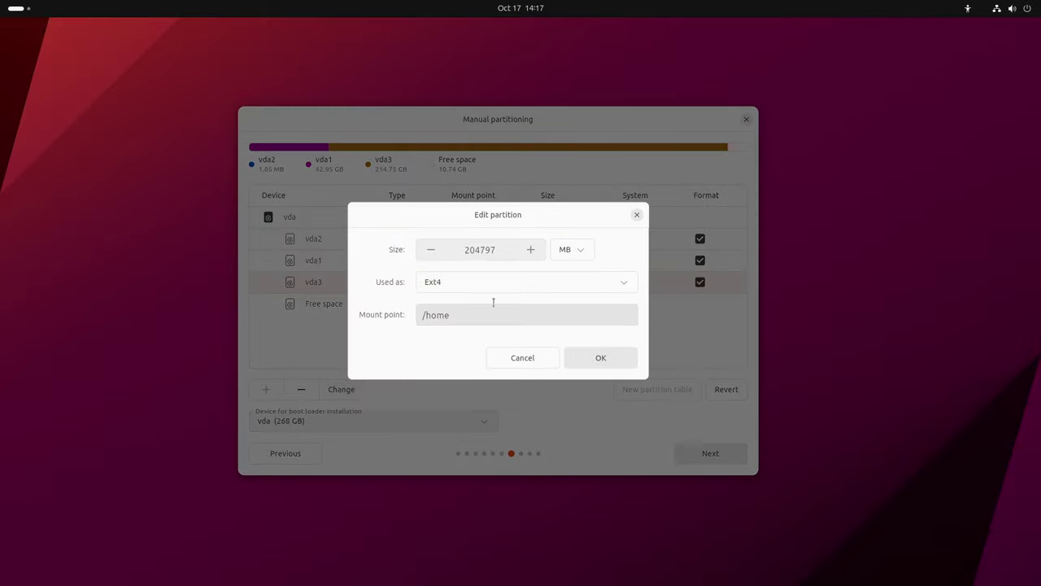
{"action": "left_click", "coordinate": [580, 250]}
{"action": "left_click", "coordinate": [574, 316]}
{"action": "double_click", "coordinate": [470, 250]}
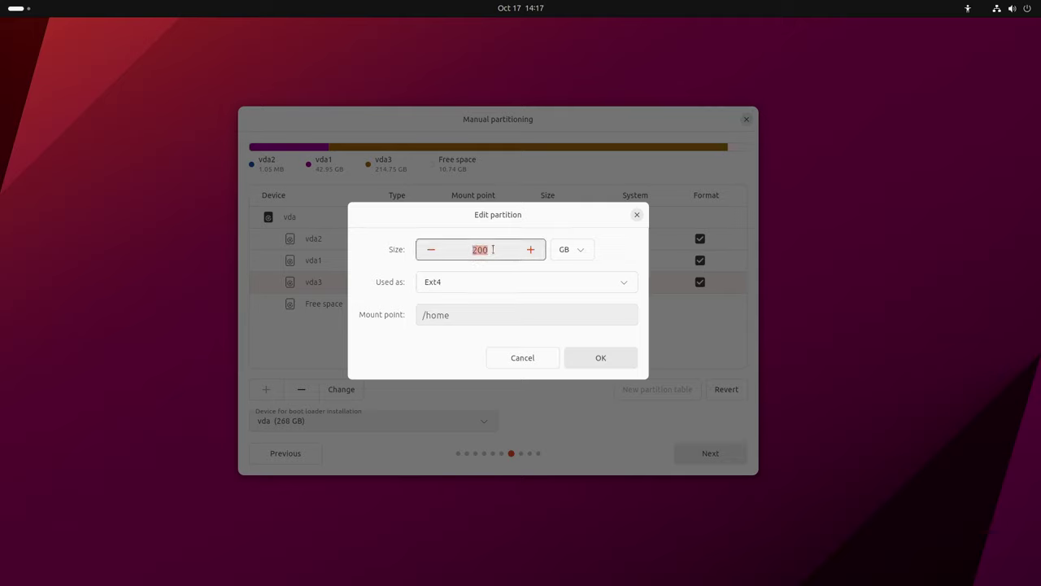
{"action": "type", "text": "196"}
{"action": "left_click", "coordinate": [595, 358]}
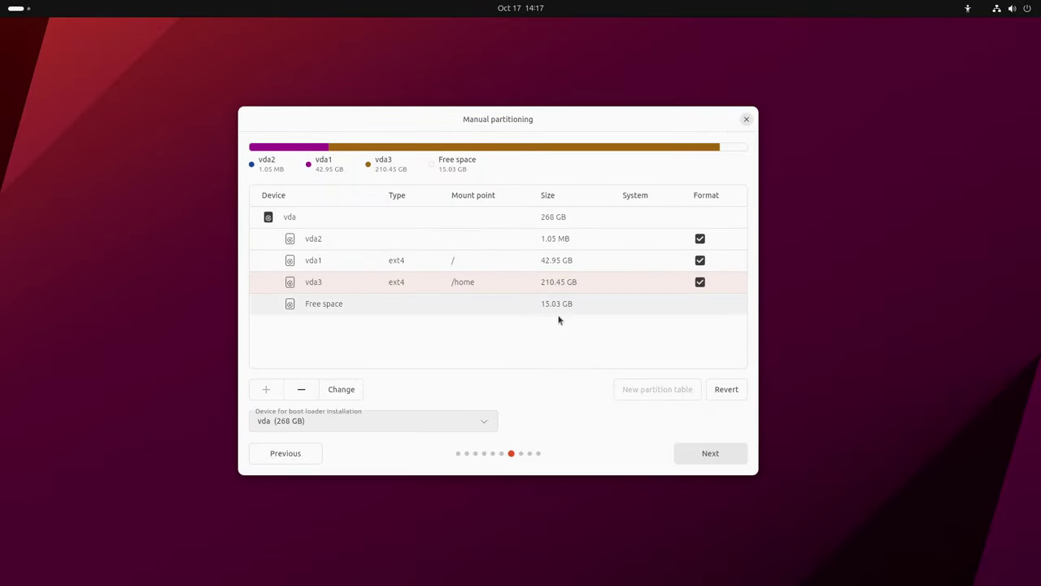
{"action": "left_click", "coordinate": [529, 304]}
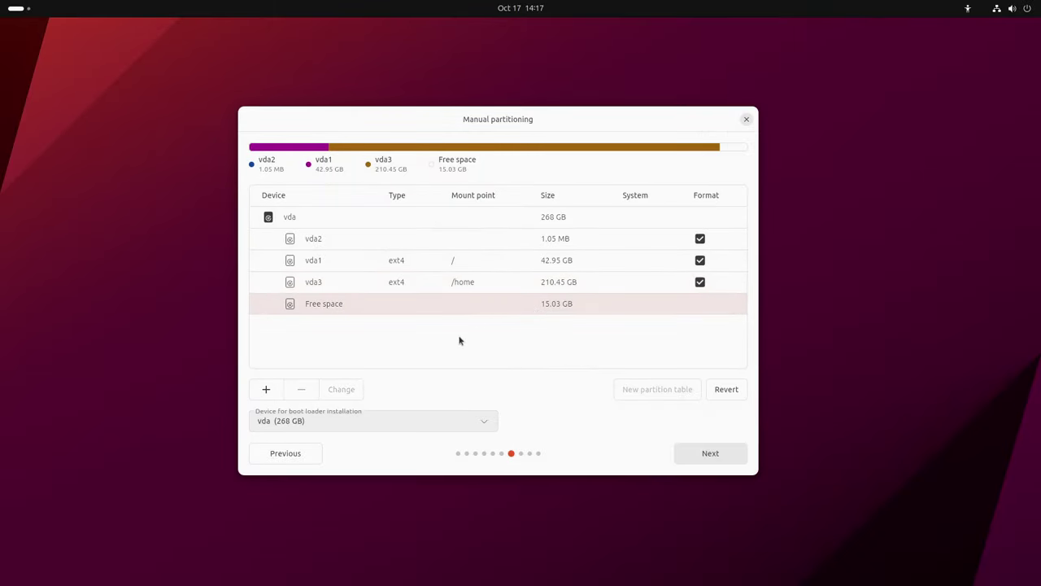
Turn the 15.03 GB of free space into swap partition vda4
{"action": "left_click", "coordinate": [265, 390]}
{"action": "left_click", "coordinate": [517, 284]}
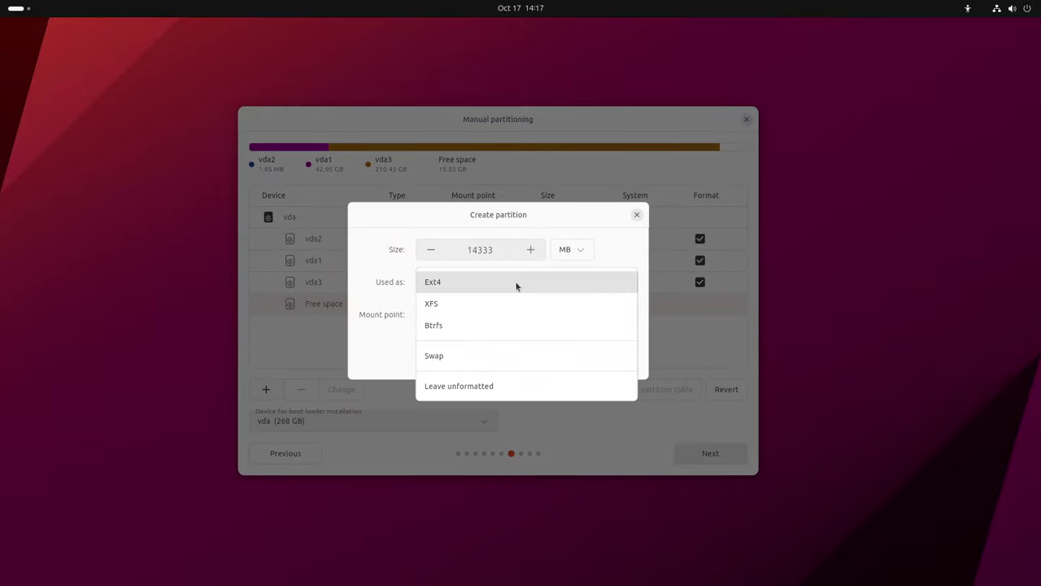
{"action": "left_click", "coordinate": [462, 357]}
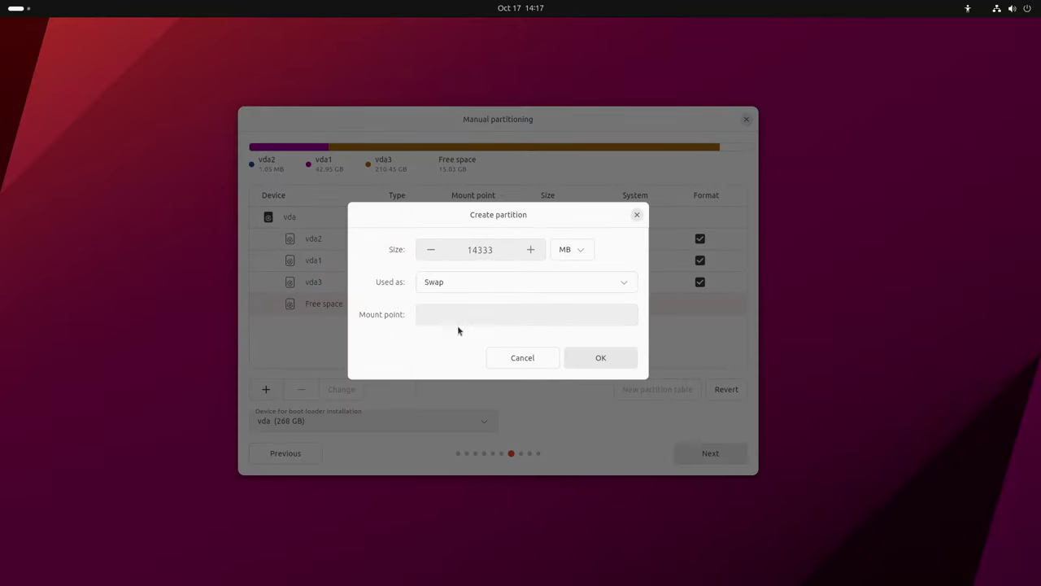
{"action": "left_click", "coordinate": [603, 358]}
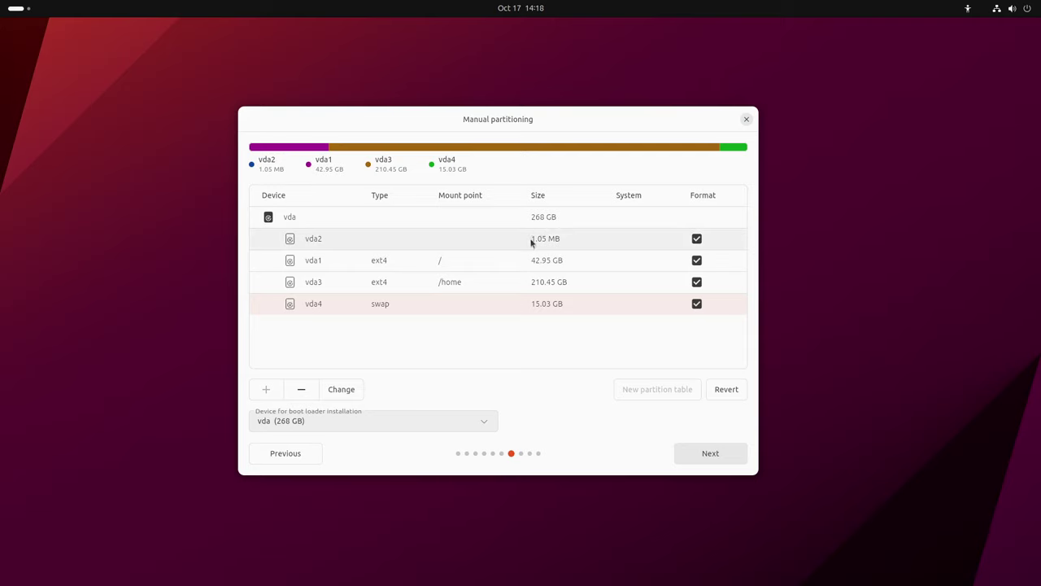
Accept the manual partition layout and approve the Ready to install summary
{"action": "left_click", "coordinate": [711, 454]}
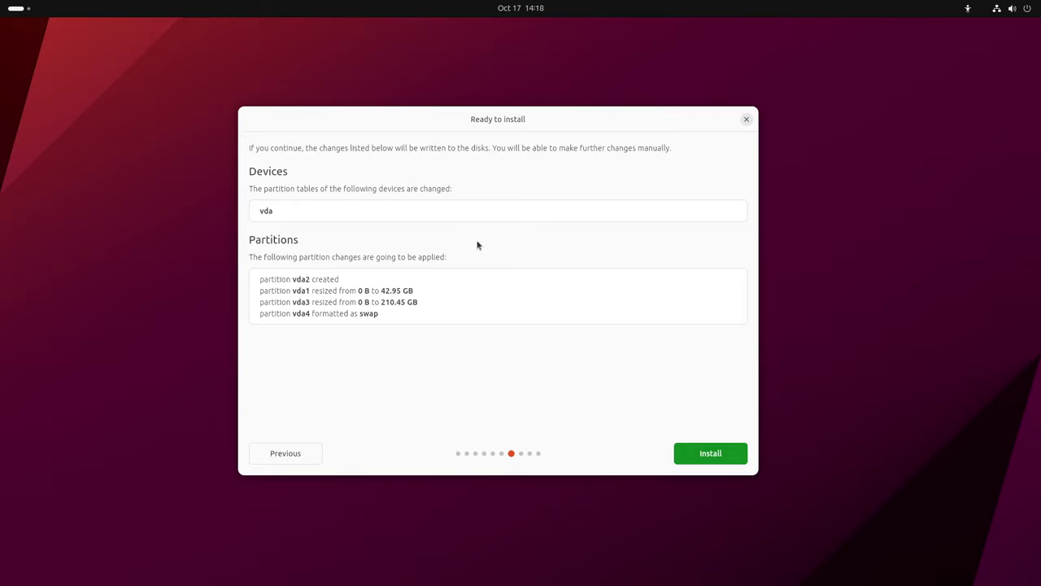
{"action": "left_click", "coordinate": [707, 454]}
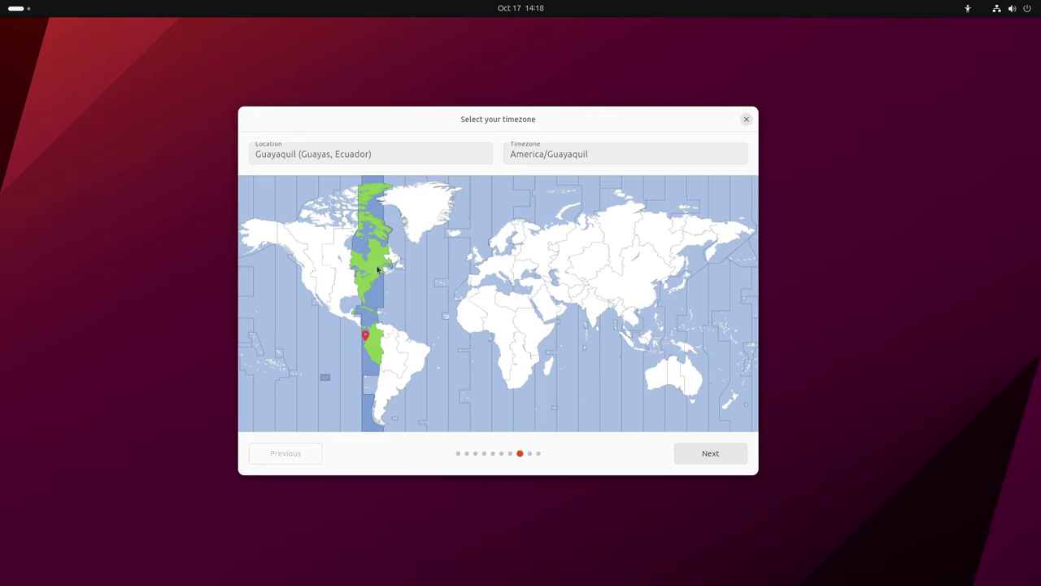
Keep America/Guayaquil as the timezone and continue to account setup
{"action": "left_click", "coordinate": [733, 457]}
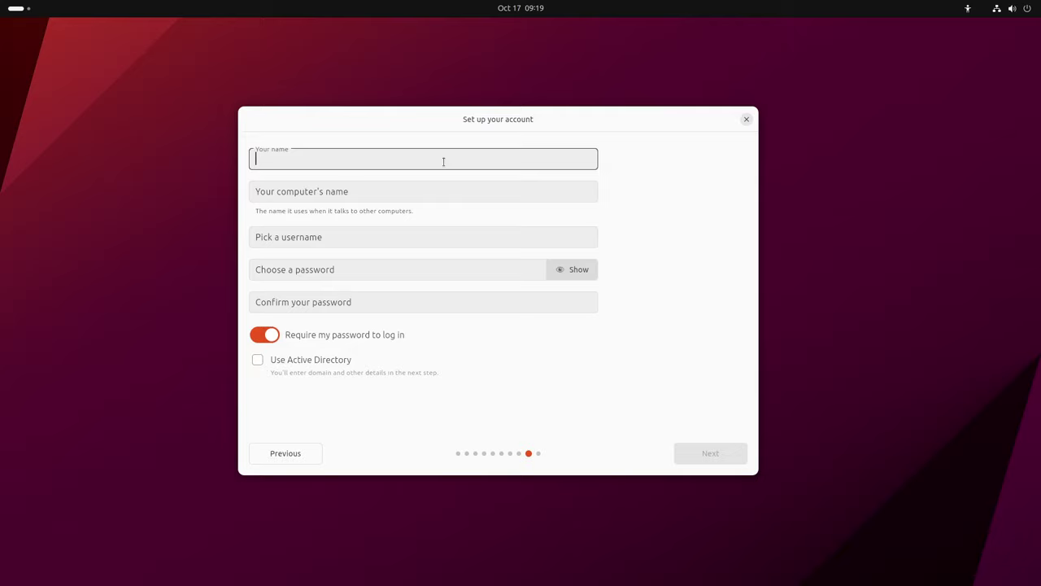
Enter your name and replace the computer name's pc-q35-7-2 suffix with 'box'
{"action": "type", "text": "Libre"}
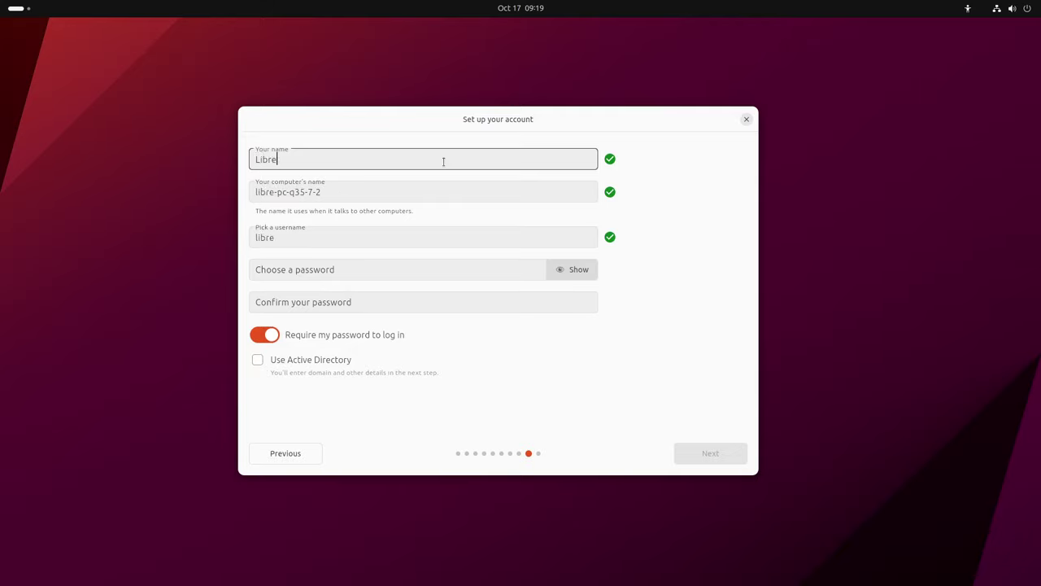
{"action": "type", "text": "Byte"}
{"action": "key", "text": "Tab"}
{"action": "key", "text": "End"}
{"action": "key", "text": "Left"}
{"action": "key", "text": "Left"}
{"action": "key", "text": "Left"}
{"action": "key", "text": "Left"}
{"action": "key", "text": "Left"}
{"action": "key", "text": "Left"}
{"action": "key", "text": "Left"}
{"action": "key", "text": "Left"}
{"action": "key", "text": "Left"}
{"action": "key", "text": "Left"}
{"action": "key", "text": "Left"}
{"action": "key", "text": "shift+End"}
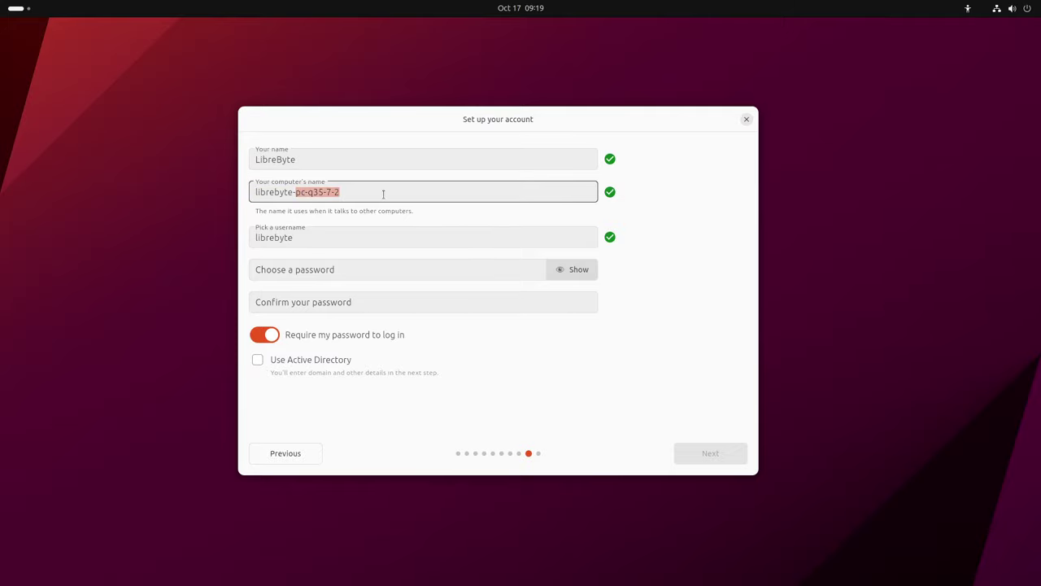
{"action": "key", "text": "BackSpace"}
{"action": "type", "text": "box"}
{"action": "key", "text": "Tab"}
Enter and confirm the account password, then continue to theme selection
{"action": "left_click", "coordinate": [352, 272]}
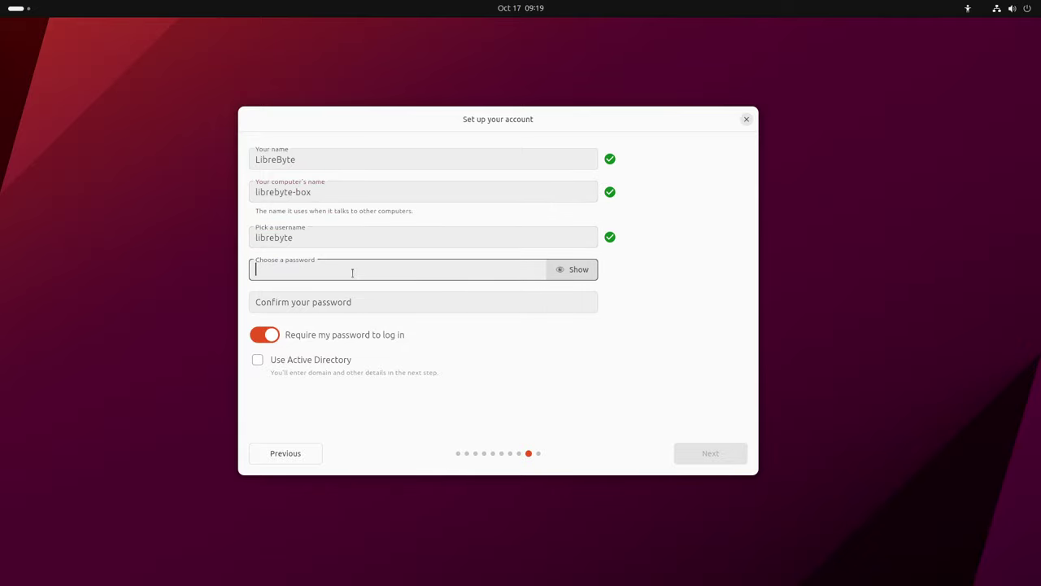
{"action": "type", "text": "123"}
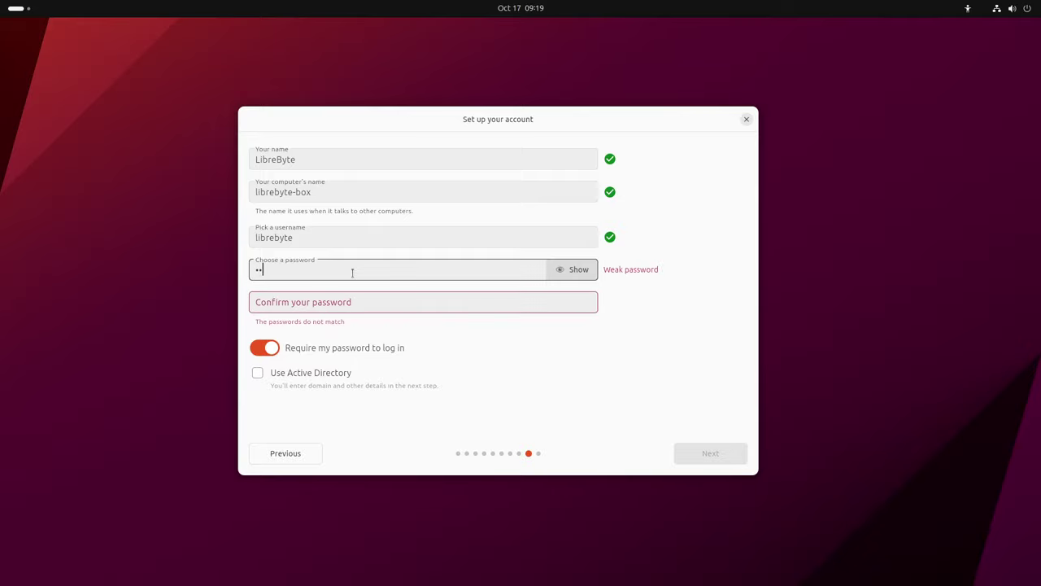
{"action": "left_click", "coordinate": [328, 302]}
{"action": "type", "text": "123"}
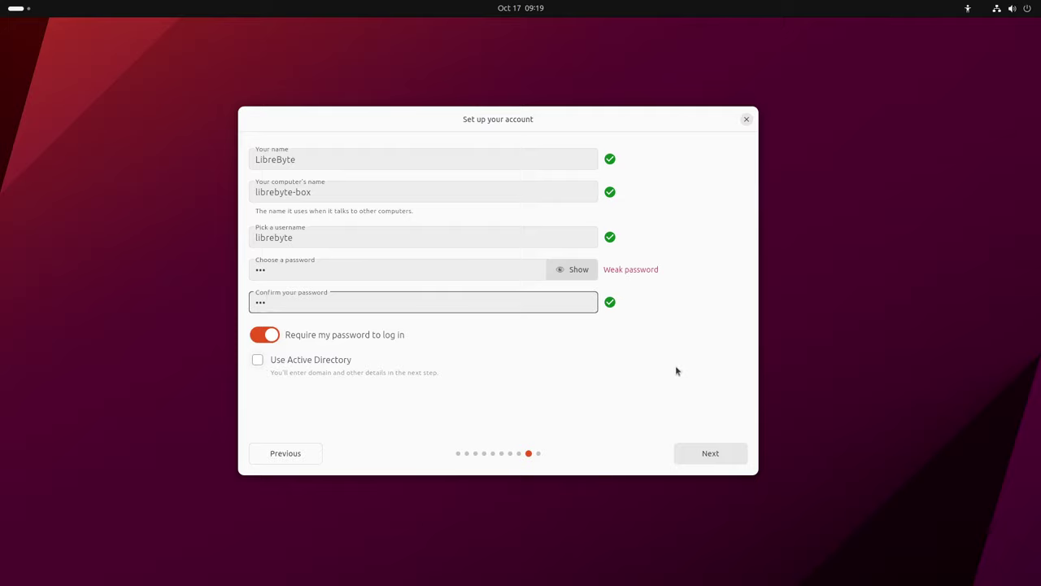
{"action": "left_click", "coordinate": [623, 275]}
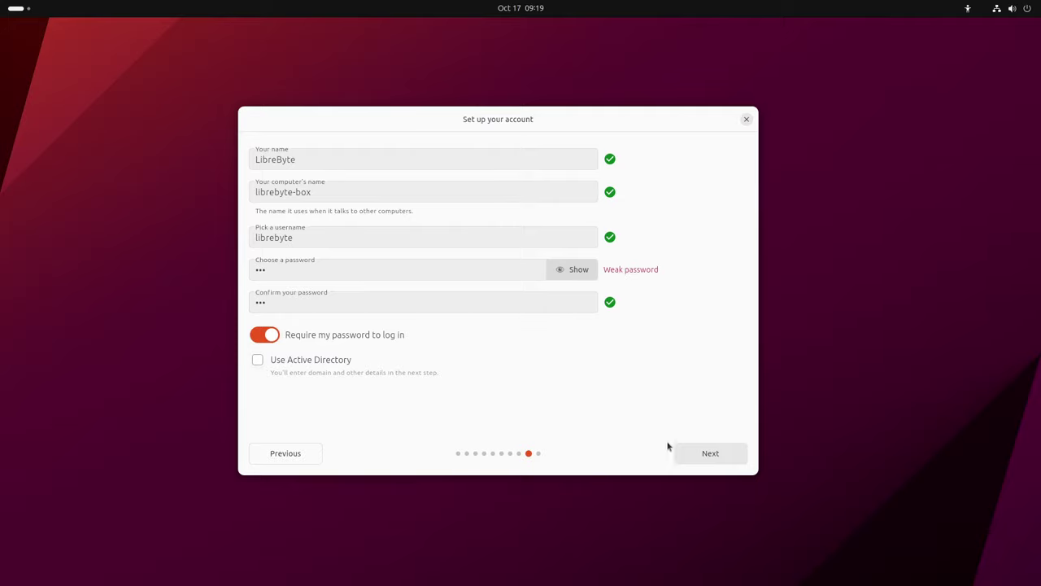
{"action": "left_click", "coordinate": [704, 460]}
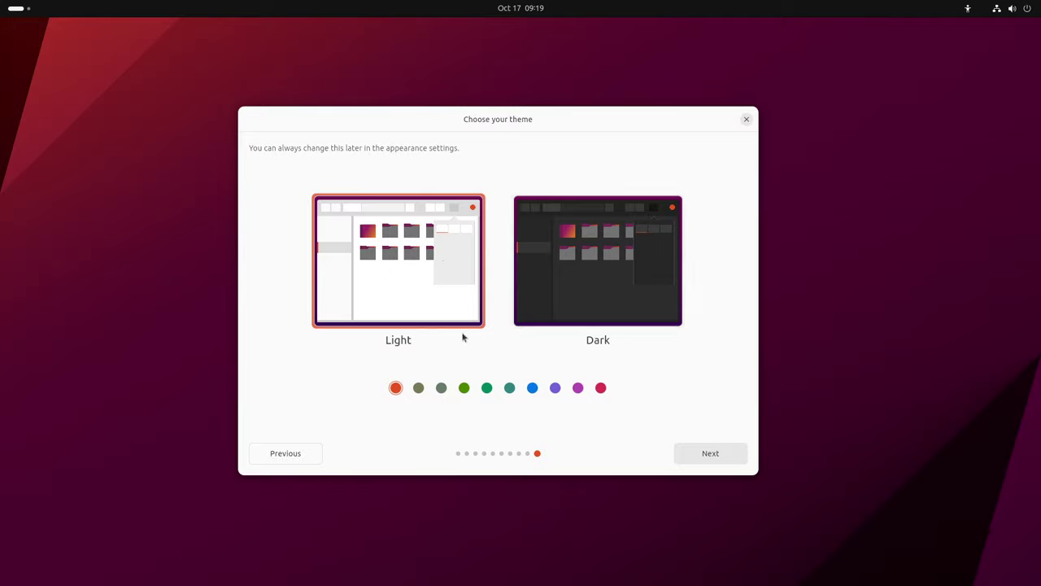
Try several accent colours, keep orange, pick the Dark theme and start installing
{"action": "left_click", "coordinate": [441, 388]}
{"action": "left_click", "coordinate": [577, 388]}
{"action": "left_click", "coordinate": [532, 388]}
{"action": "left_click", "coordinate": [510, 389]}
{"action": "left_click", "coordinate": [486, 389]}
{"action": "left_click", "coordinate": [395, 388]}
{"action": "left_click", "coordinate": [574, 269]}
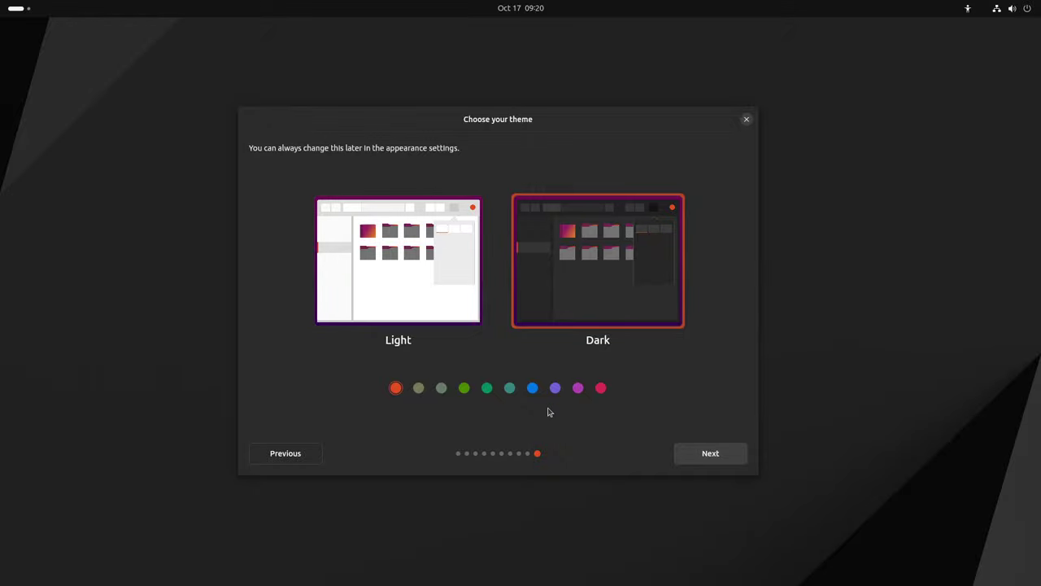
{"action": "left_click", "coordinate": [710, 453]}
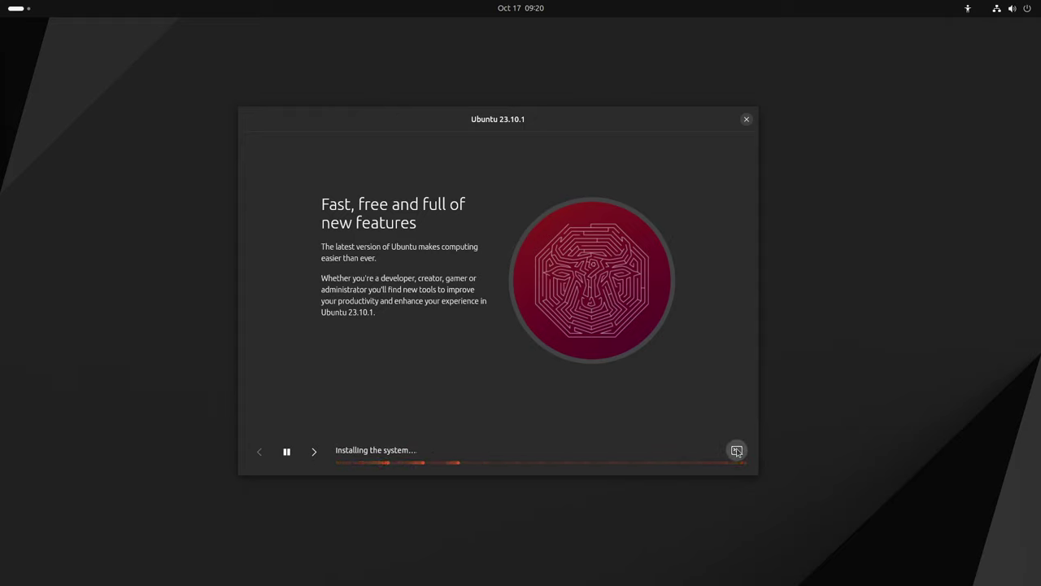
{"action": "left_click", "coordinate": [737, 451]}
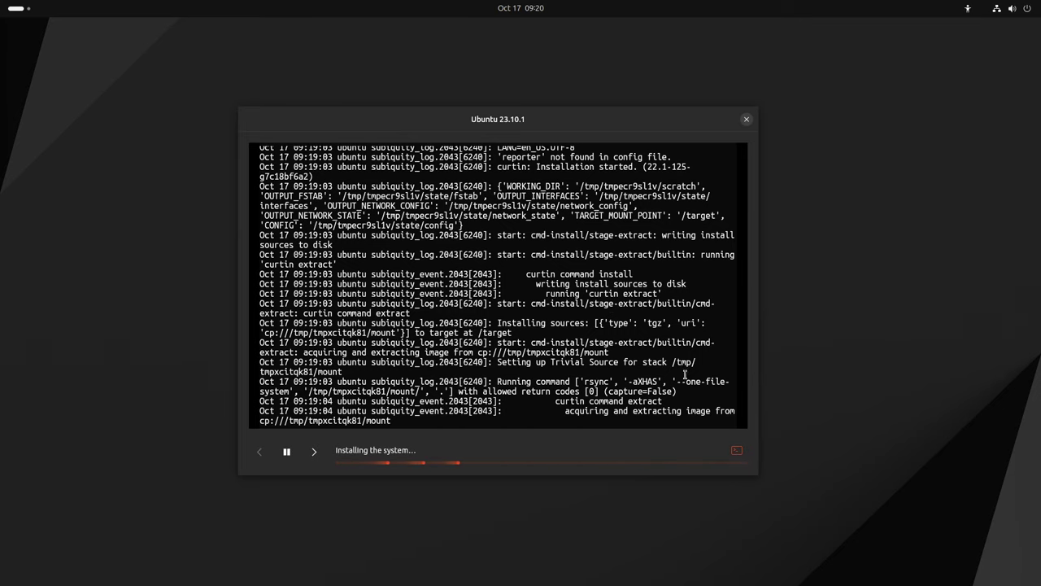
{"action": "left_click", "coordinate": [736, 451]}
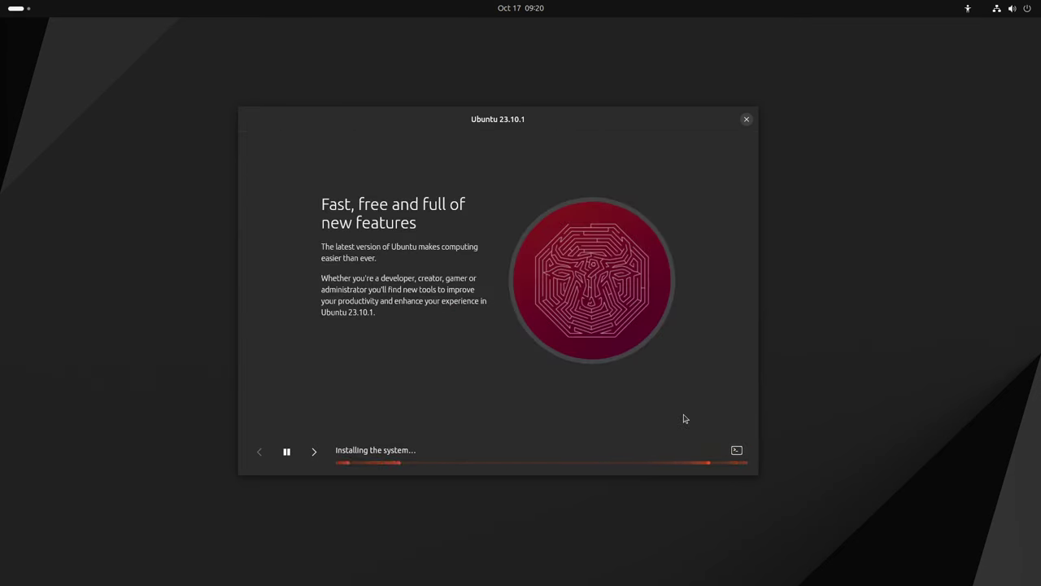